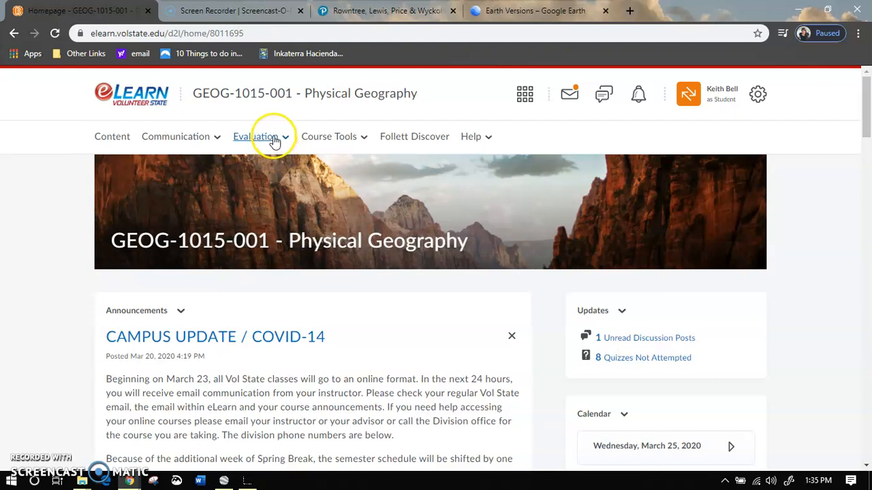
# Step: Open the course's dropbox folder for the assignment "Google Earth: Ten Examples of Physiographic Features"
pyautogui.click(275, 141)
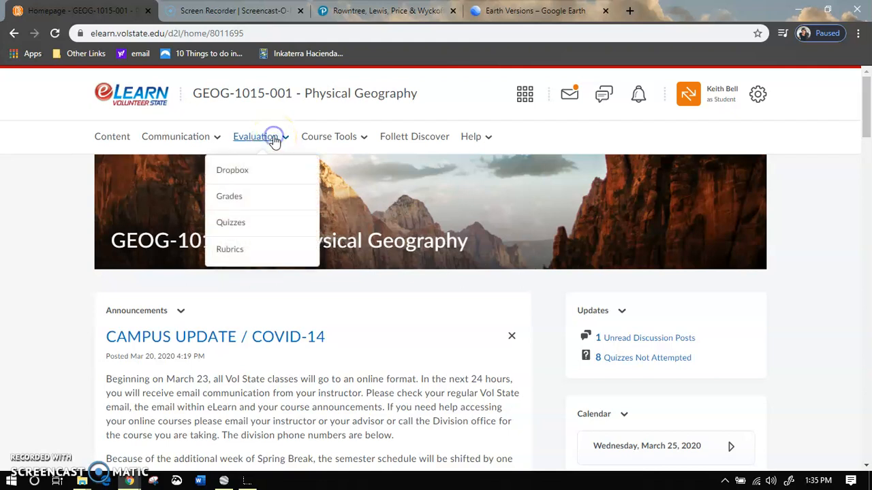
pyautogui.click(251, 224)
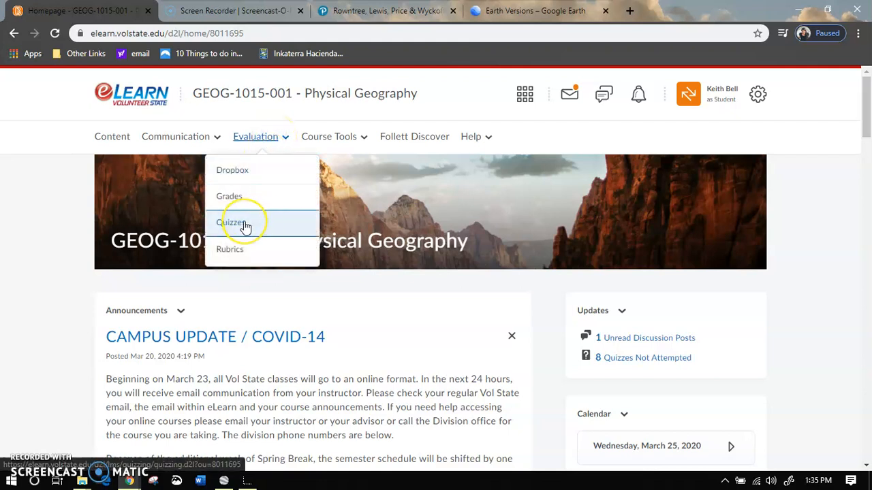
pyautogui.click(247, 180)
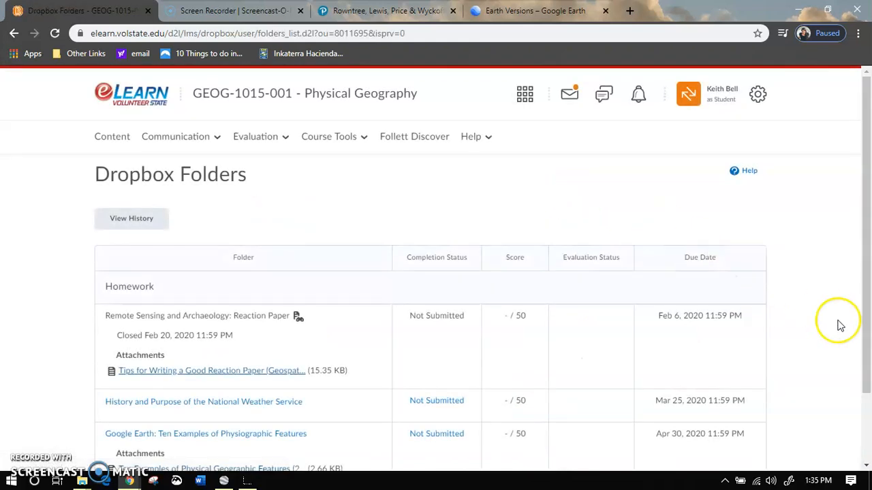
pyautogui.click(866, 427)
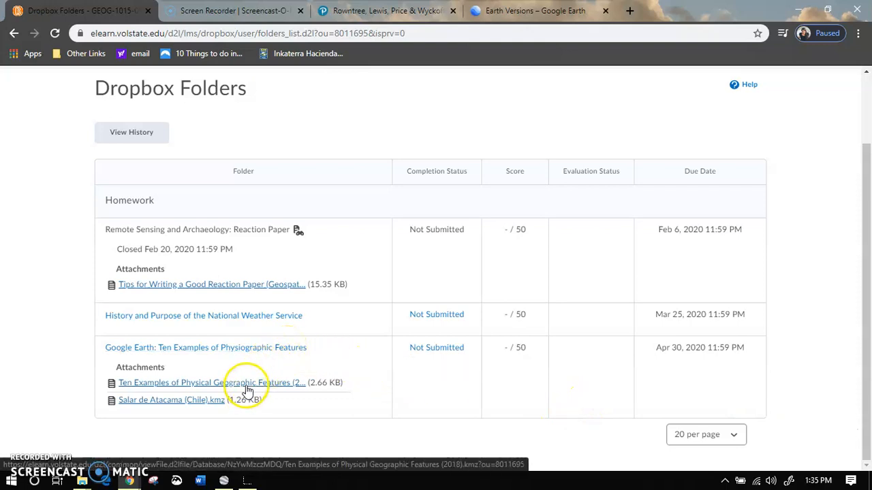
pyautogui.click(274, 350)
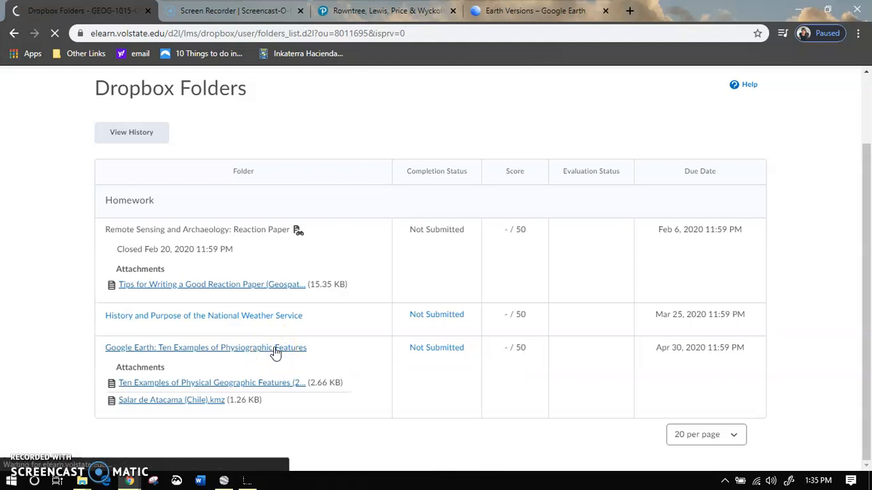
# Step: Review the assignment instructions, check the already open Google Earth versions page, and return to the assignment
pyautogui.moveTo(867, 112); pyautogui.dragTo(867, 232)
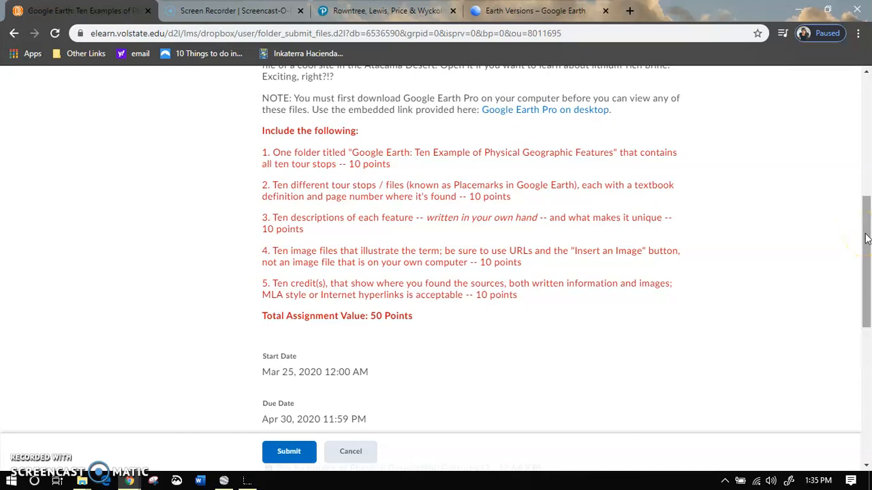
pyautogui.moveTo(867, 238); pyautogui.dragTo(850, 175)
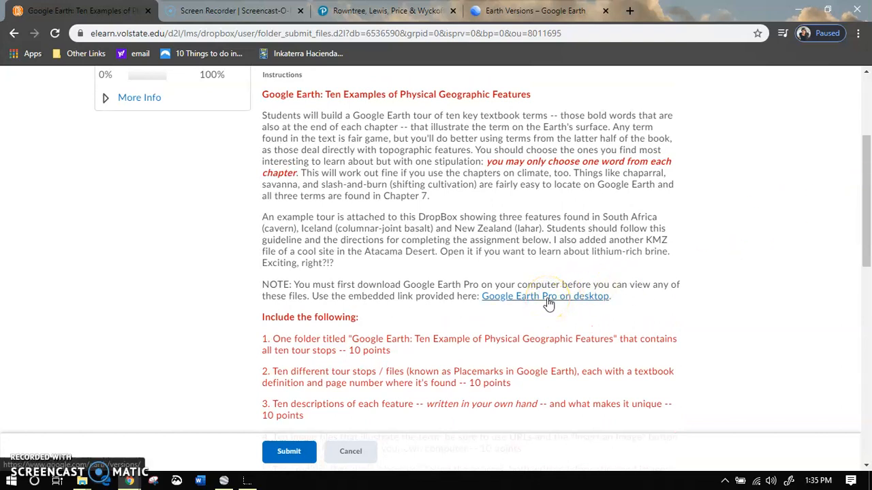
pyautogui.click(528, 12)
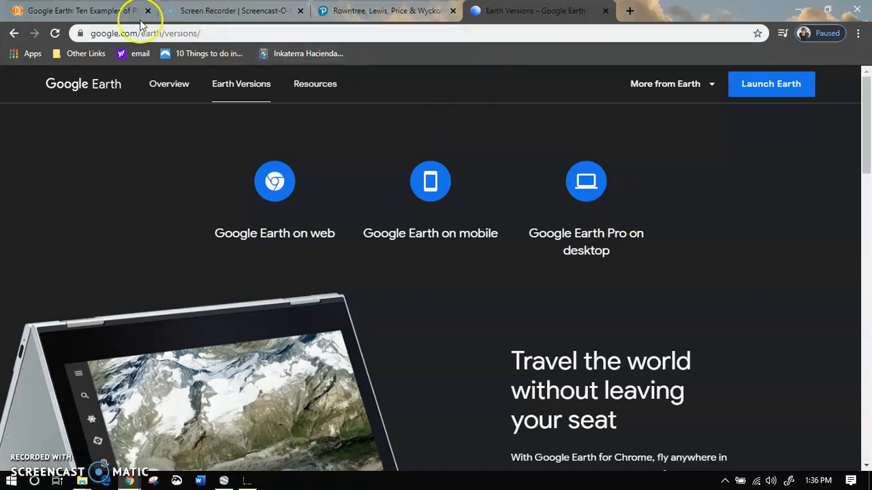
pyautogui.click(99, 15)
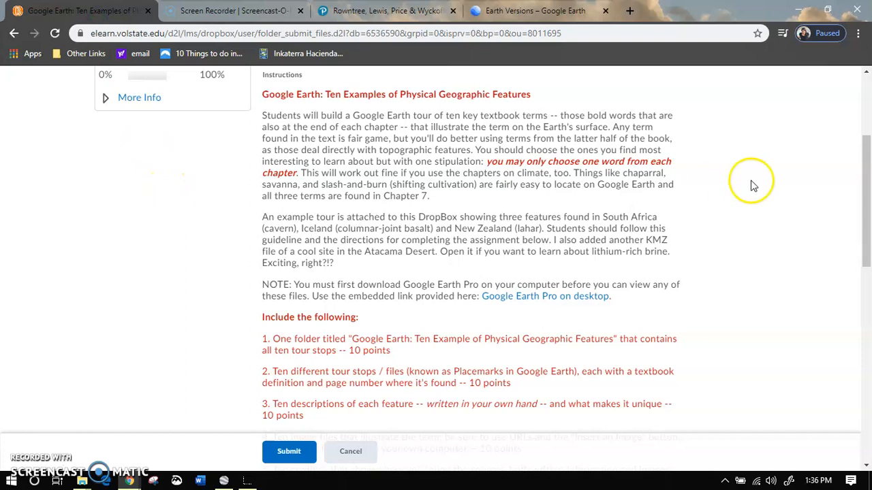
# Step: Download the attachment "Salar de Atacama (Chile).kmz" from the assignment and open it in Google Earth Pro
pyautogui.moveTo(864, 201); pyautogui.dragTo(868, 332)
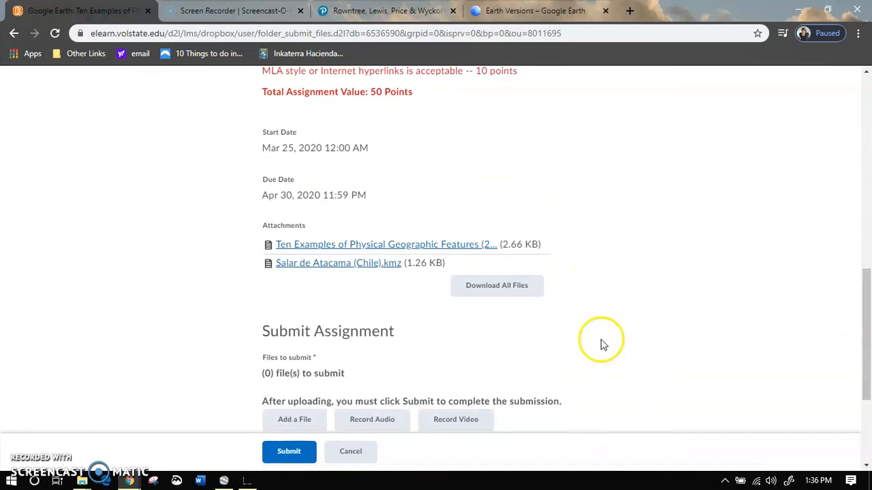
pyautogui.click(349, 264)
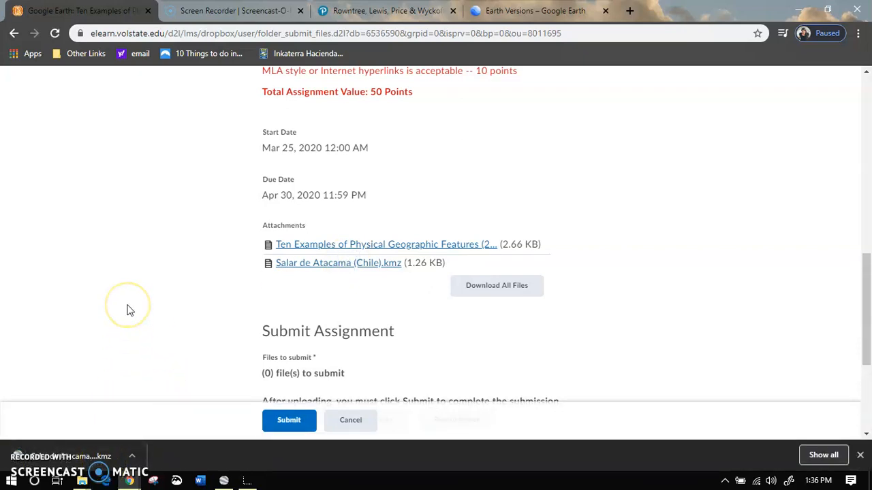
pyautogui.click(99, 452)
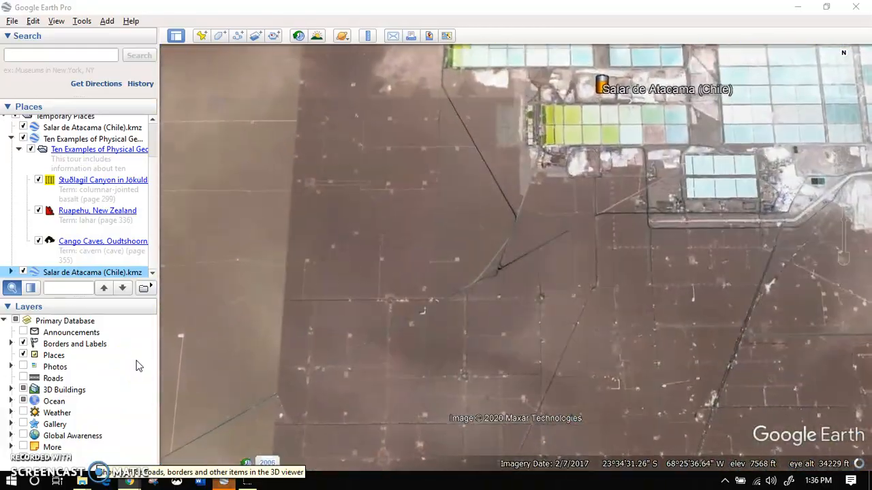
# Step: Bring the Salar de Atacama ponds into the middle of the view and select Salar de Atacama (Chile).kmz among the temporary places
pyautogui.moveTo(450, 133); pyautogui.dragTo(248, 345)
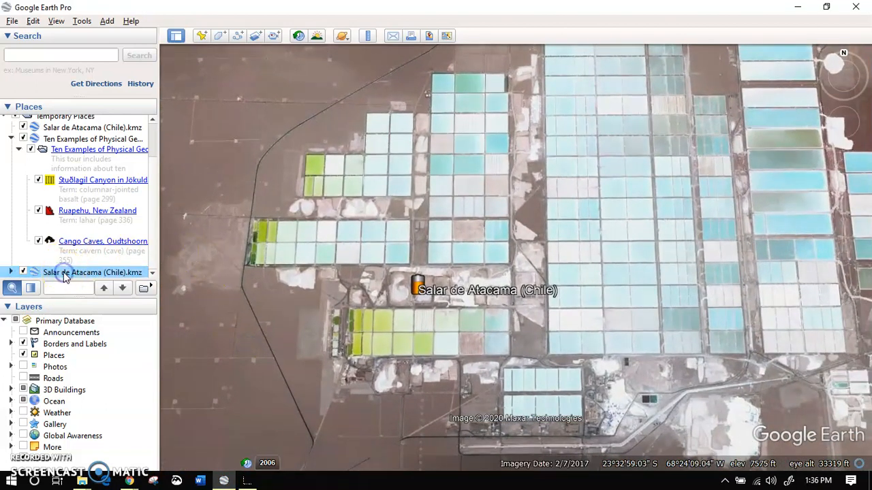
pyautogui.scroll(2, 155, 153)
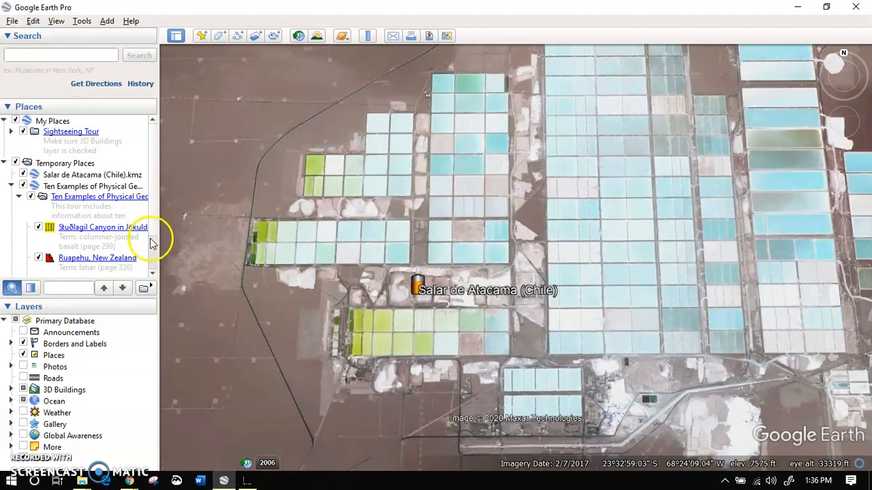
pyautogui.scroll(-2, 157, 257)
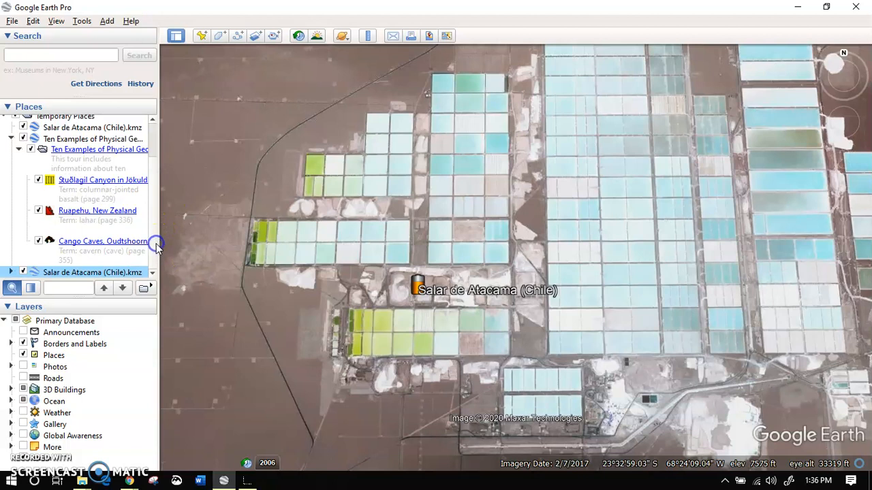
pyautogui.click(103, 272)
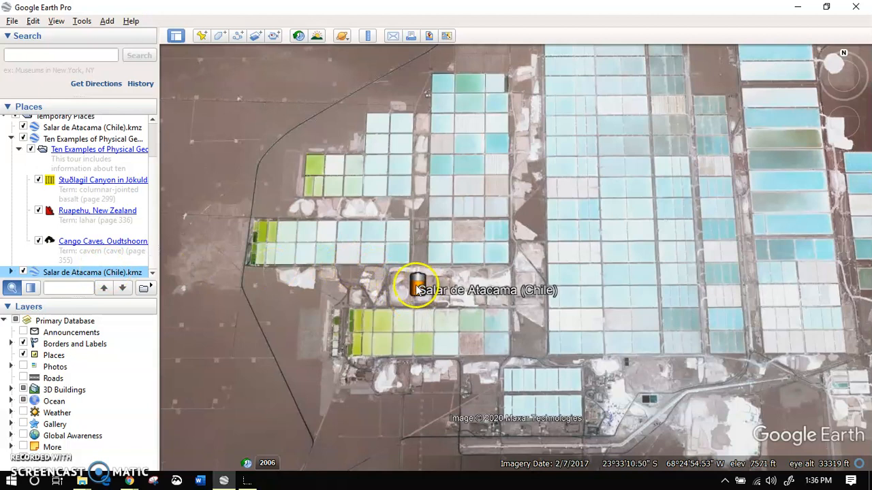
# Step: Switch back to the assignment page in Chrome and look over its attachments and submission section
pyautogui.click(130, 481)
pyautogui.click(113, 452)
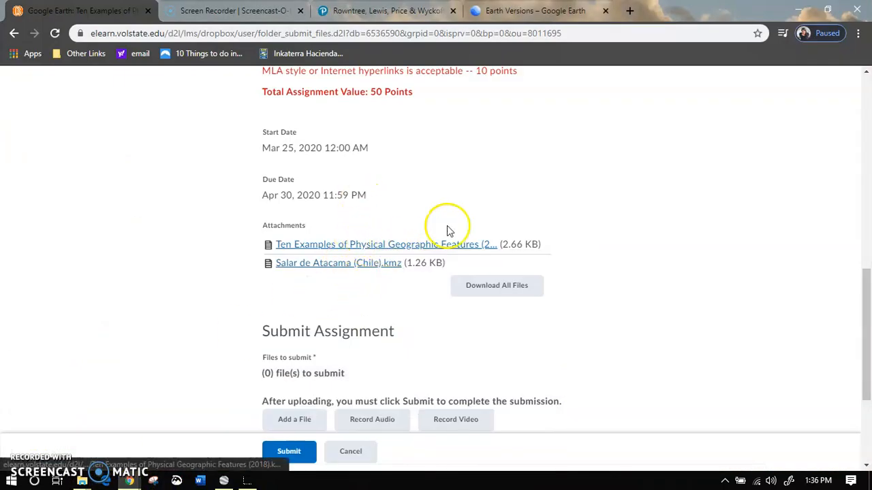
pyautogui.moveTo(867, 292); pyautogui.dragTo(866, 389)
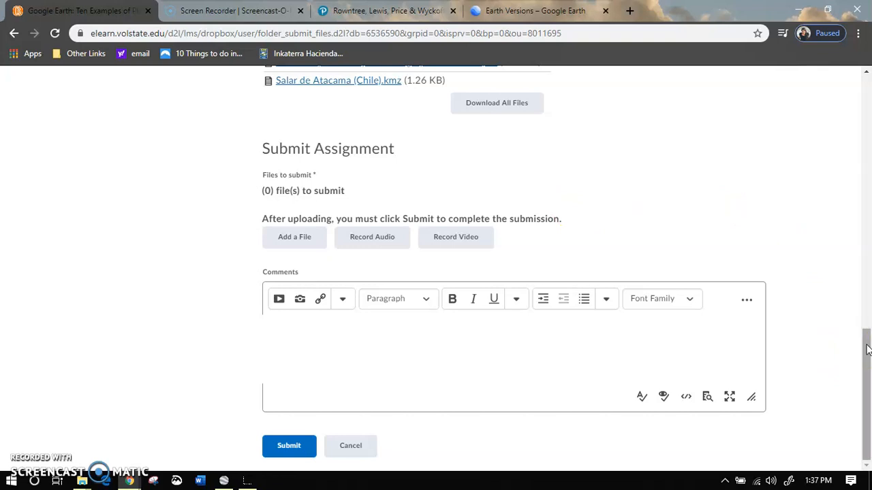
pyautogui.moveTo(866, 349); pyautogui.dragTo(820, 81)
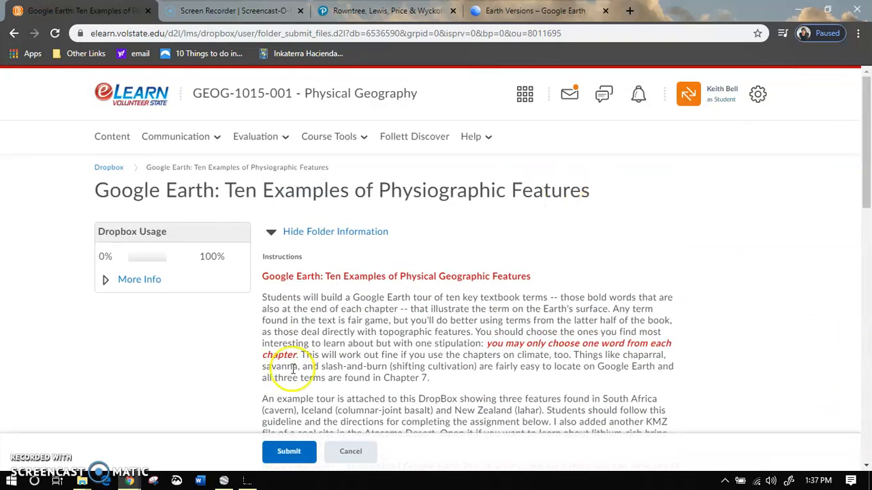
# Step: Switch to Google Earth Pro and open the Salar de Atacama (Chile) placemark's information to read its term and page number
pyautogui.click(224, 481)
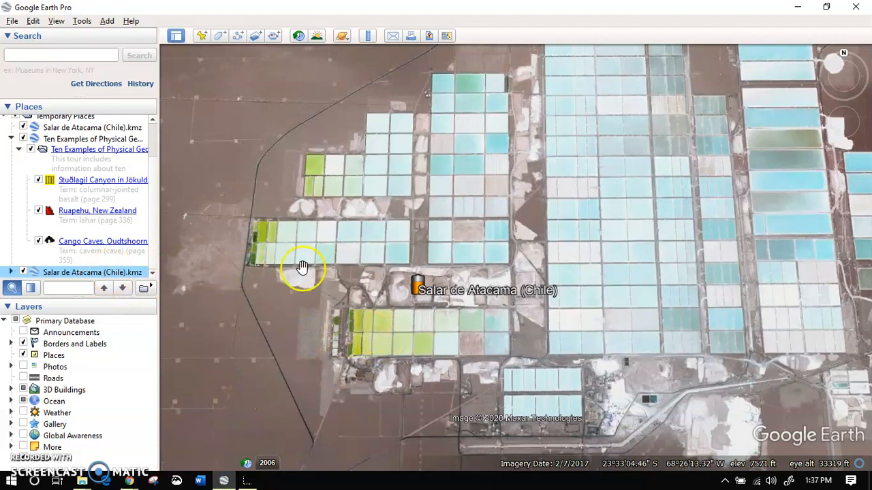
pyautogui.click(418, 289)
pyautogui.click(418, 290)
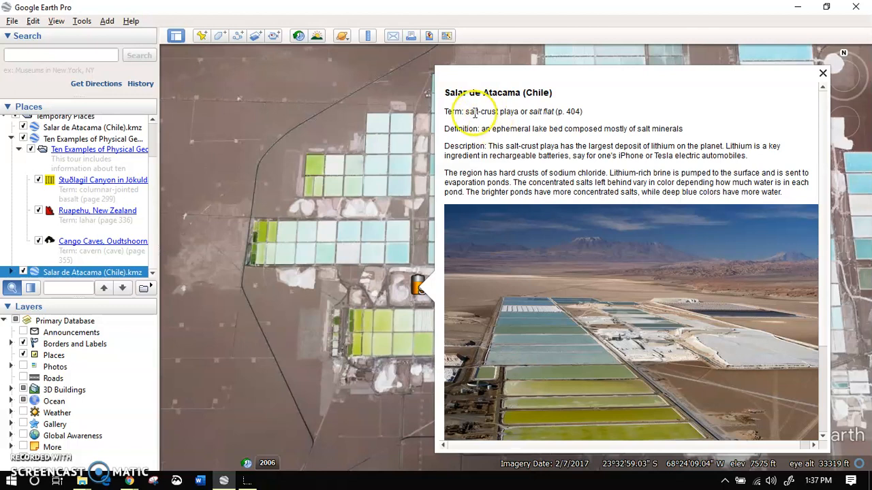
pyautogui.moveTo(464, 111); pyautogui.dragTo(554, 110)
pyautogui.click(611, 117)
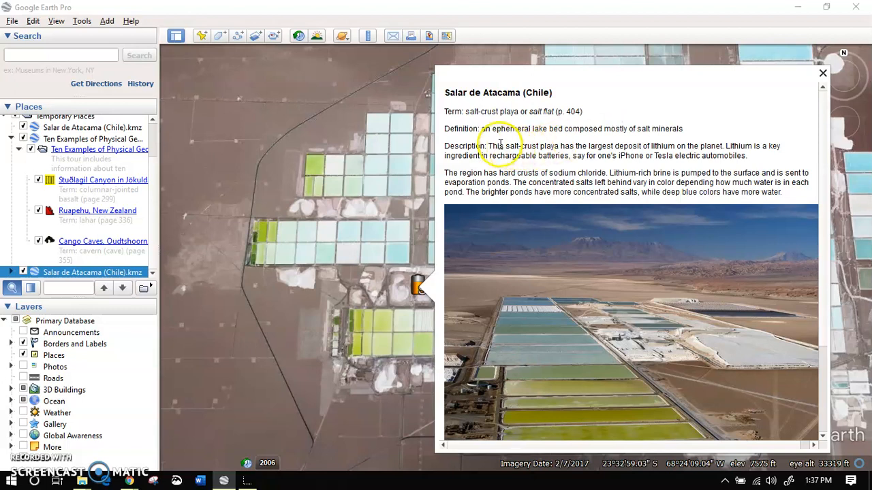
# Step: Read the Salar de Atacama placemark's description, image and sources through to the end, and close its information balloon
pyautogui.scroll(-3, 492, 130)
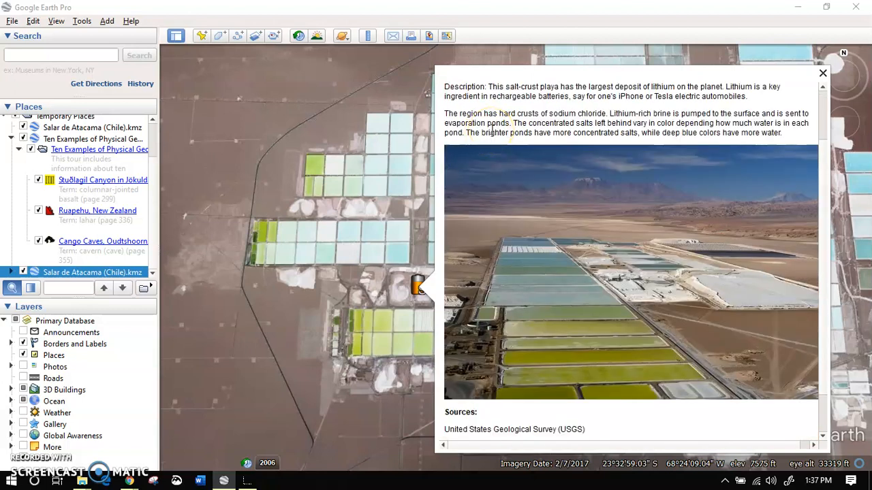
pyautogui.scroll(3, 492, 130)
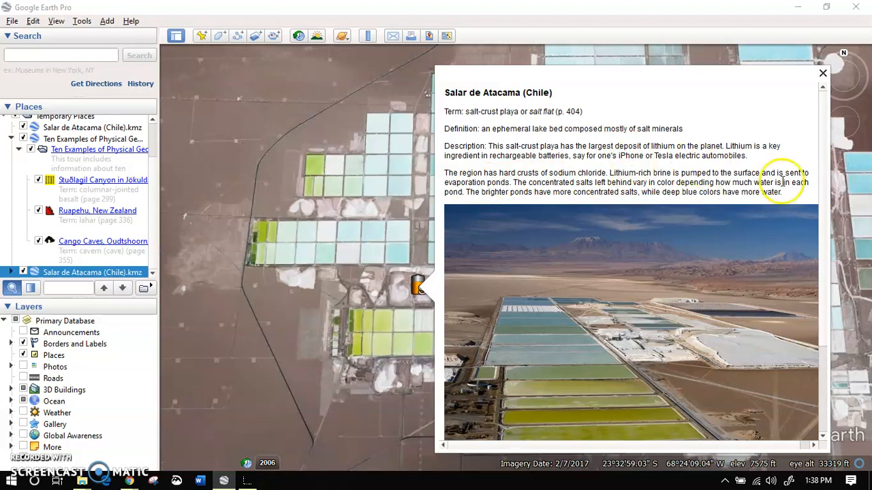
pyautogui.moveTo(824, 167)
pyautogui.scroll(-3, 810, 276)
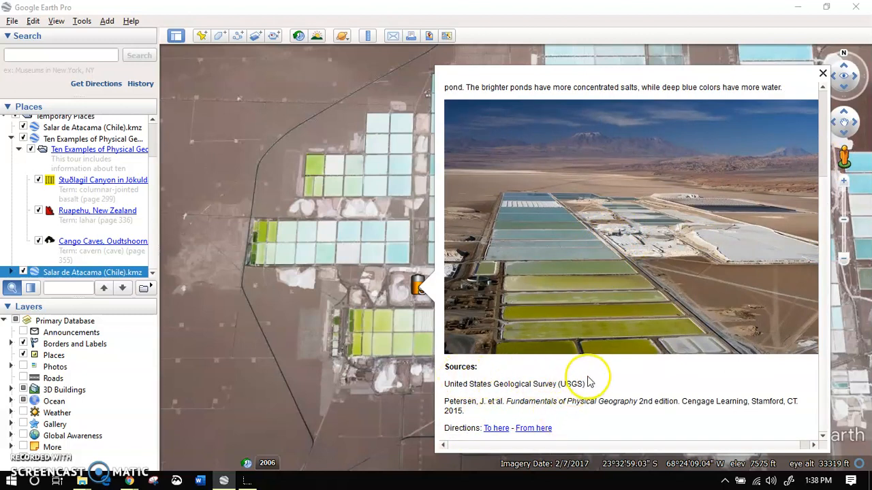
pyautogui.click(822, 73)
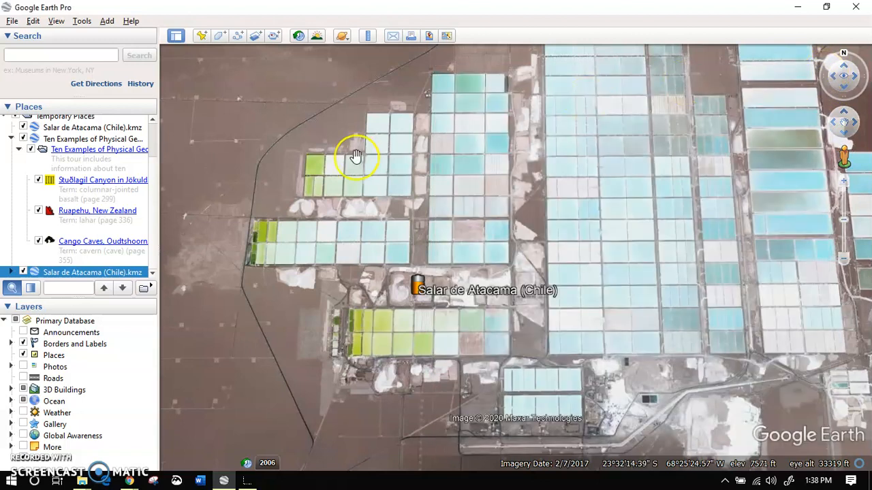
# Step: Fly to the Ten Examples of Physical Geography tour, expand it in the places list, and open the tour folder's description
pyautogui.click(89, 141)
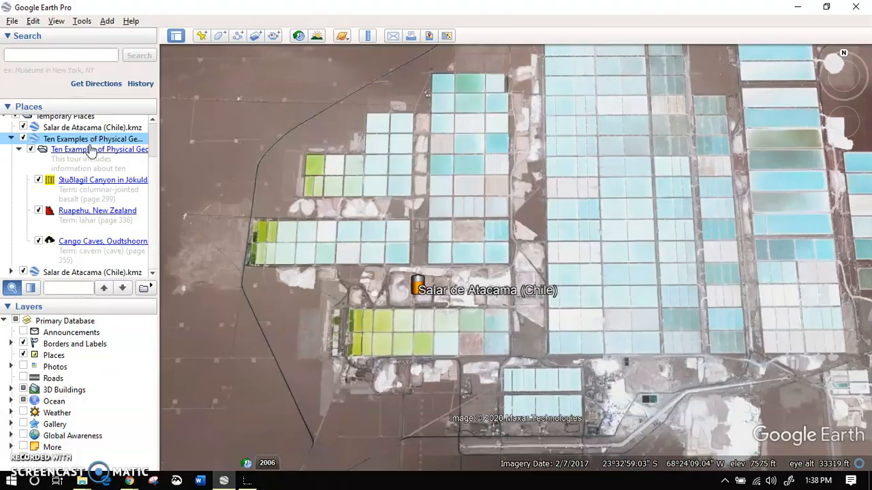
pyautogui.doubleClick(92, 141)
pyautogui.click(256, 221)
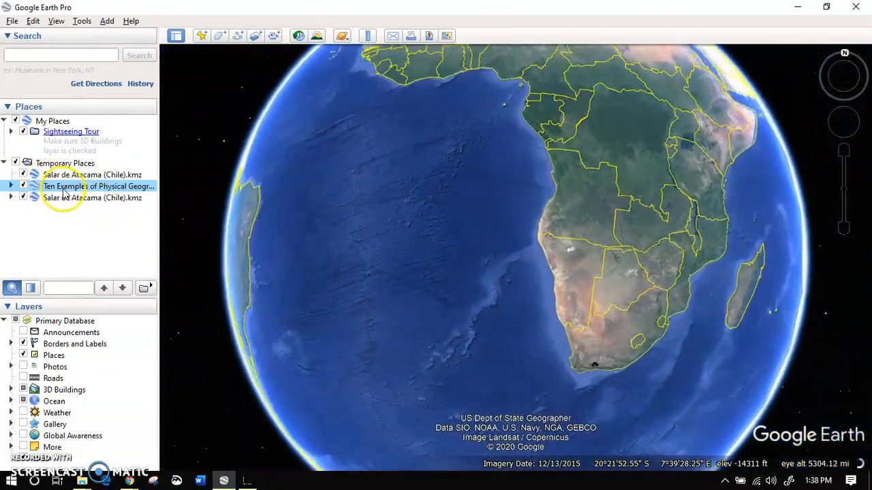
pyautogui.doubleClick(62, 188)
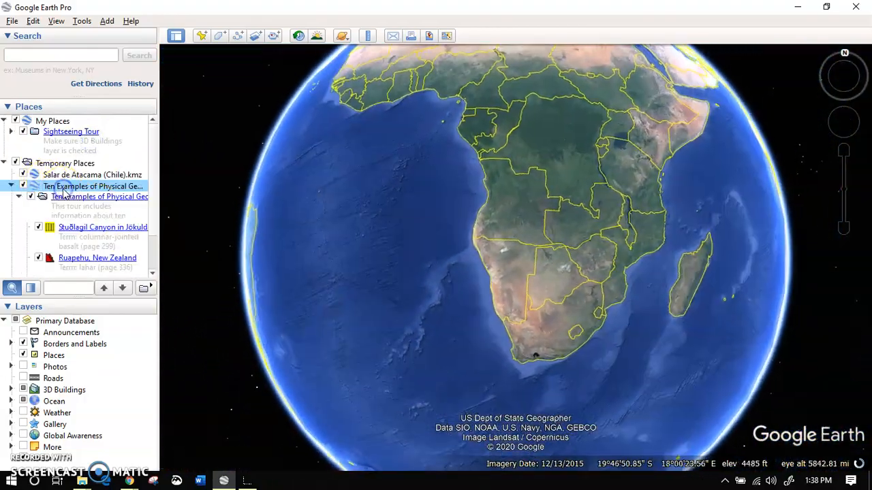
pyautogui.click(95, 196)
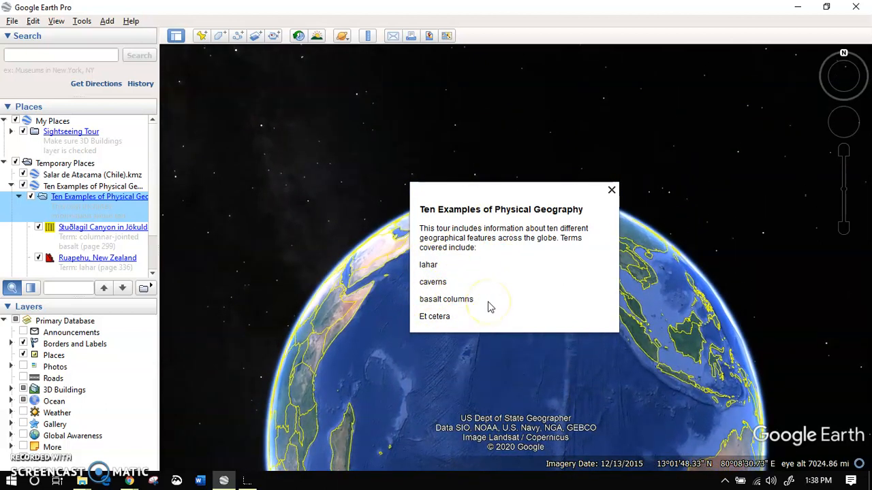
pyautogui.click(225, 230)
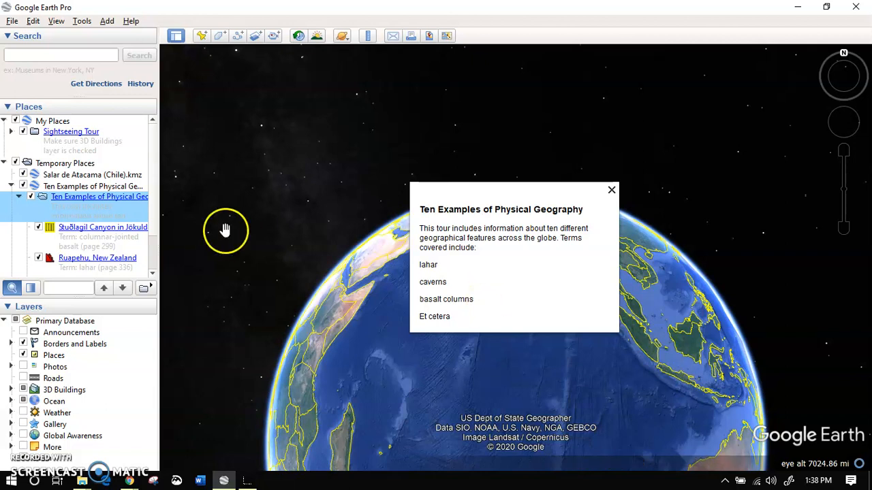
# Step: View the information for the Stuðlagil Canyon and Ruapehu, New Zealand tour stops, and close the balloon
pyautogui.click(102, 228)
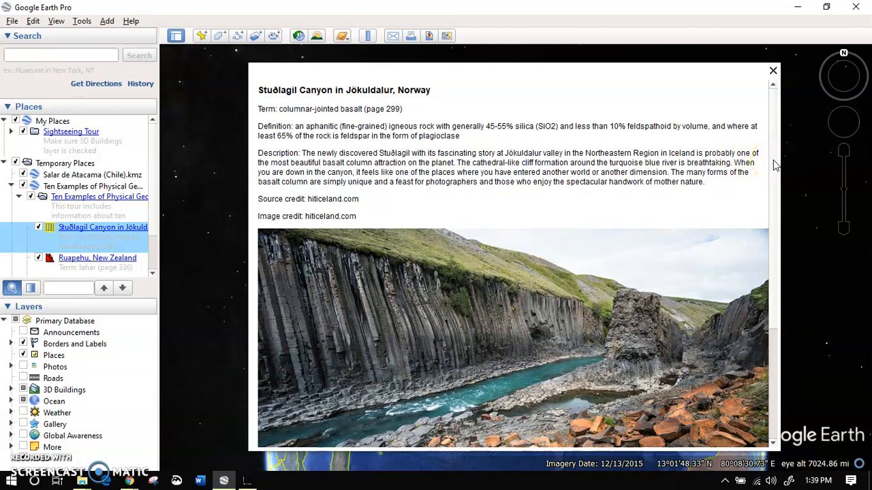
pyautogui.moveTo(773, 165); pyautogui.dragTo(772, 293)
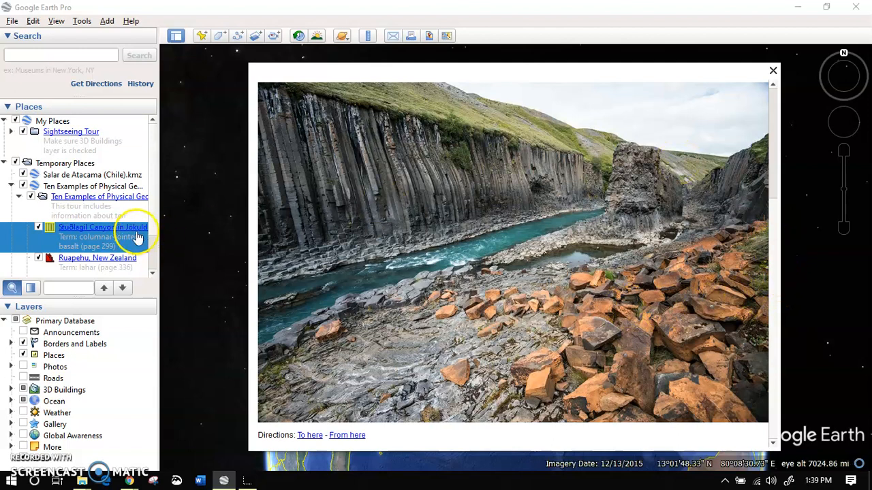
pyautogui.click(114, 260)
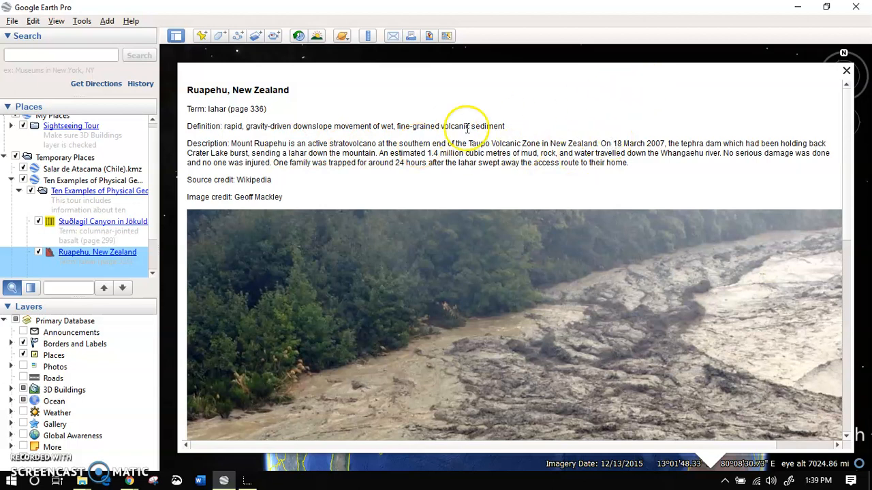
pyautogui.click(846, 71)
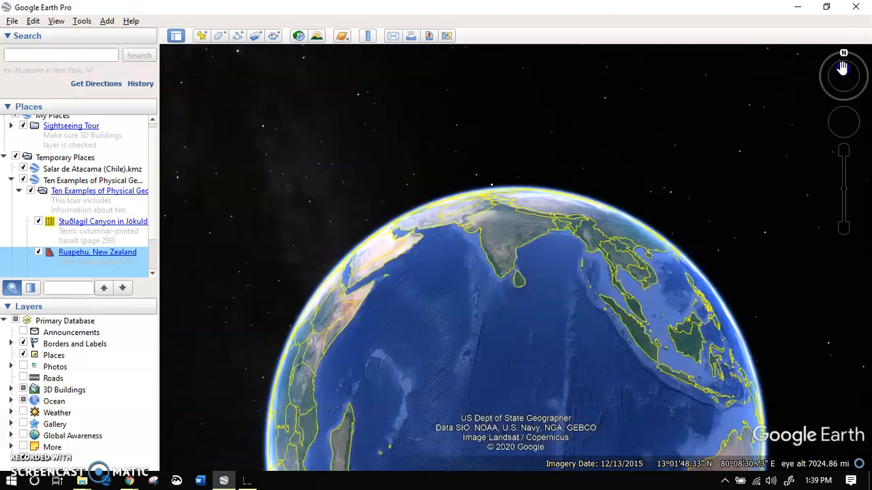
# Step: View the information for the Ruapehu, New Zealand tour stop, close the balloon, and examine the volcano up close on the map
pyautogui.click(108, 254)
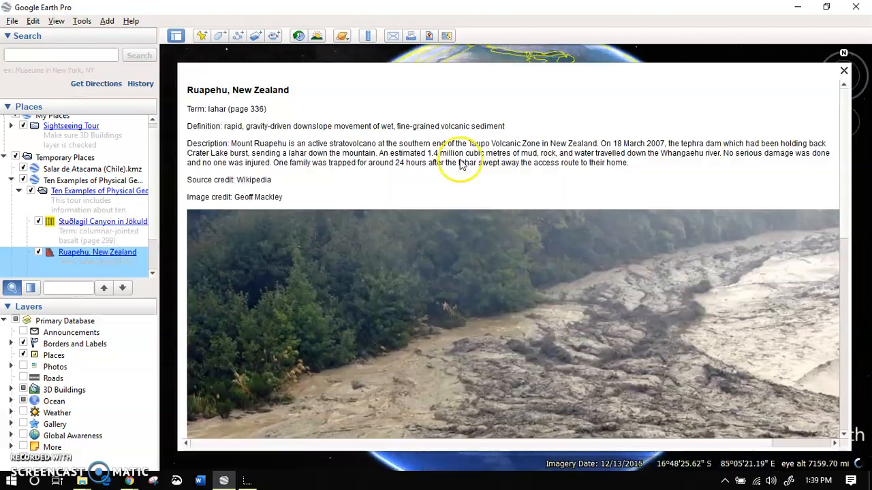
pyautogui.click(843, 72)
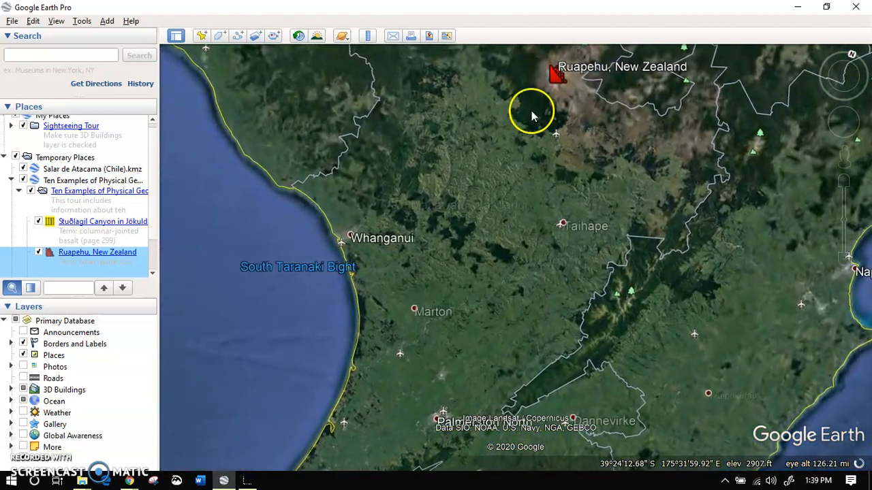
pyautogui.moveTo(529, 111); pyautogui.dragTo(487, 292)
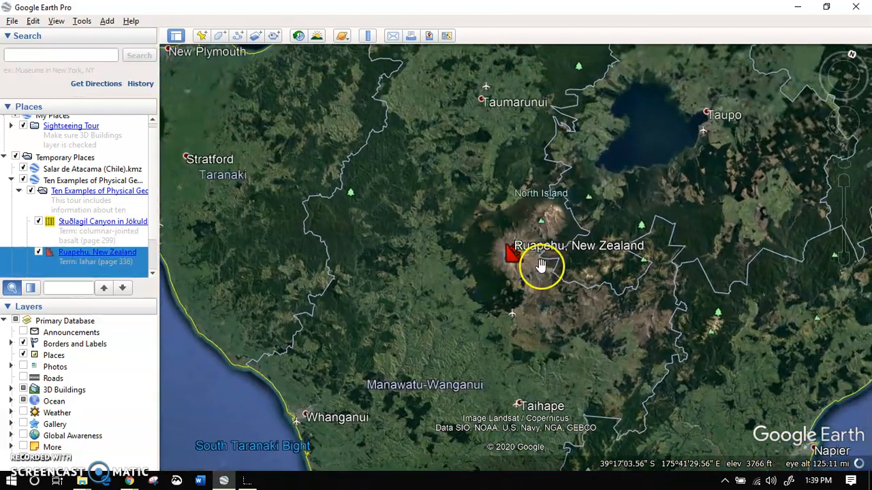
pyautogui.click(843, 181)
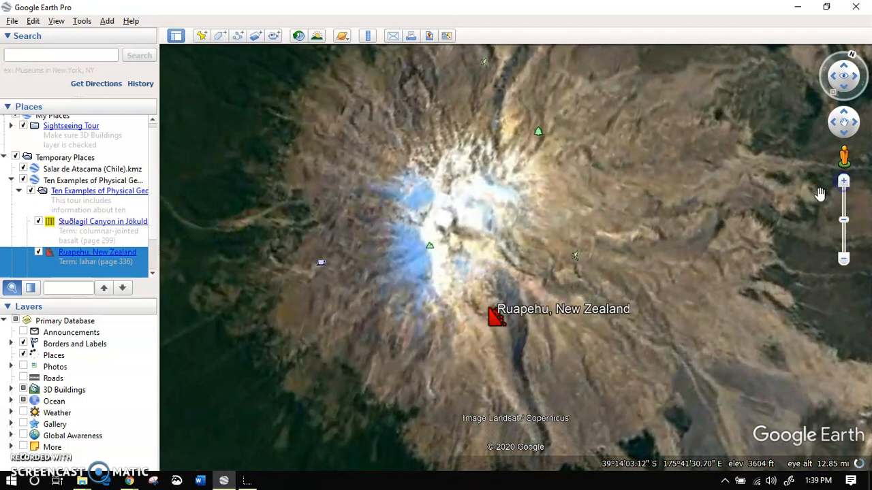
pyautogui.moveTo(614, 278); pyautogui.dragTo(597, 231)
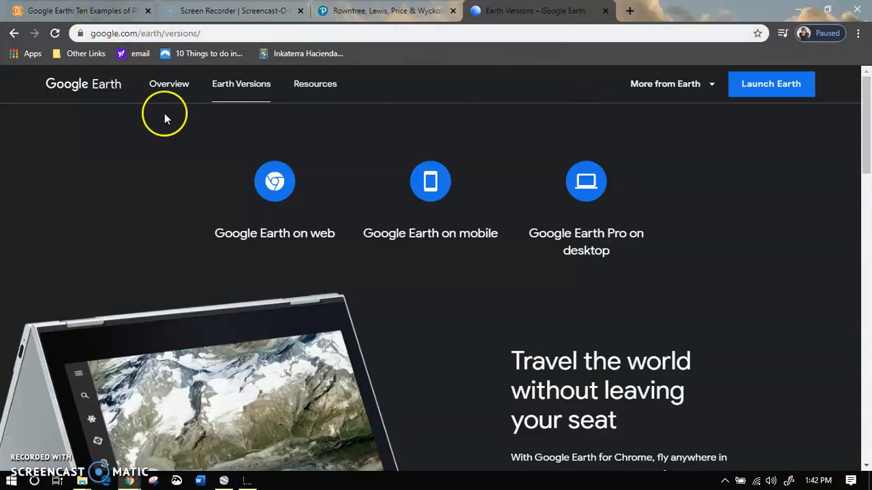
# Step: Switch back to Google Earth Pro and move the globe view from New Zealand to the whole of Australia
pyautogui.click(225, 479)
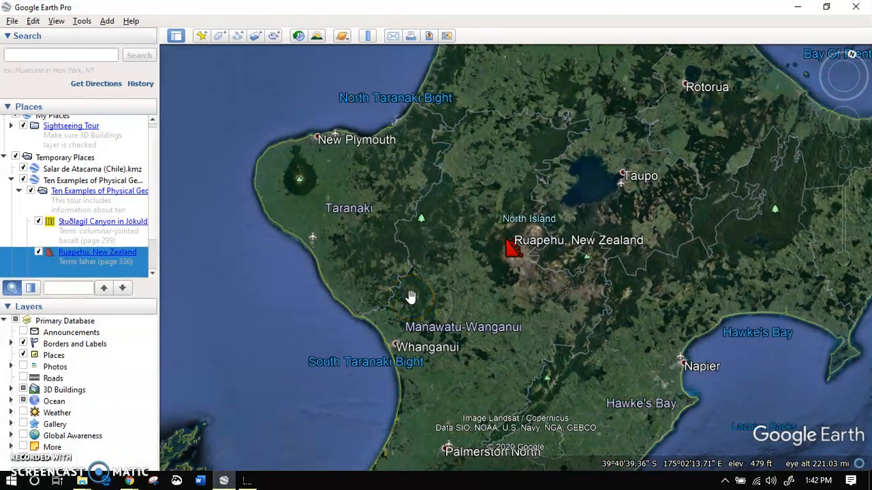
pyautogui.click(842, 259)
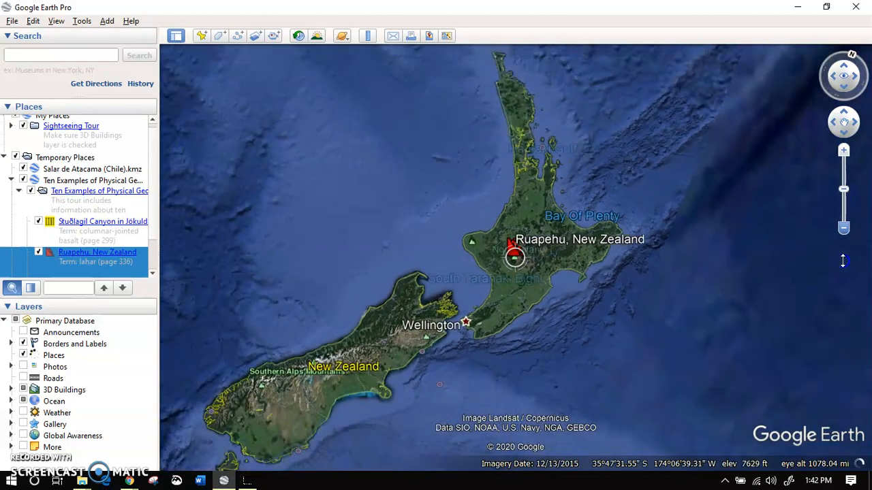
pyautogui.click(410, 180)
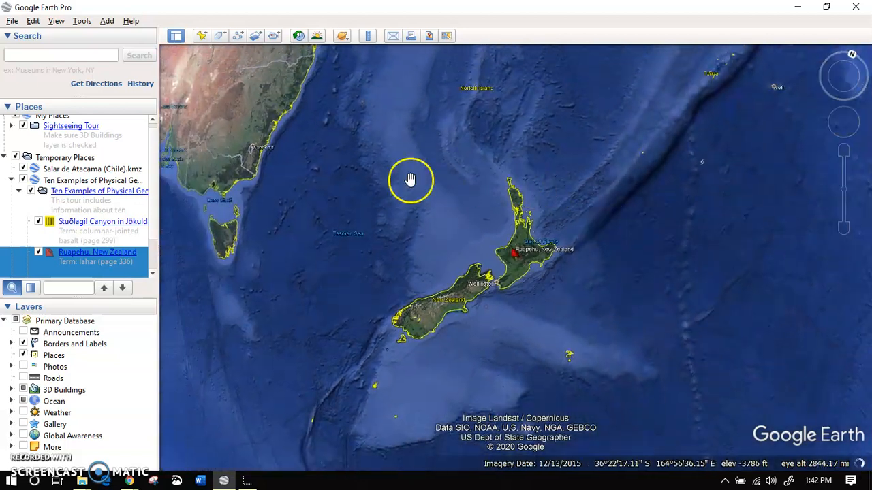
pyautogui.moveTo(259, 143); pyautogui.dragTo(454, 245)
pyautogui.moveTo(403, 195); pyautogui.dragTo(502, 227)
pyautogui.click(569, 251)
pyautogui.moveTo(609, 141); pyautogui.dragTo(558, 255)
pyautogui.click(467, 166)
pyautogui.moveTo(414, 126); pyautogui.dragTo(414, 159)
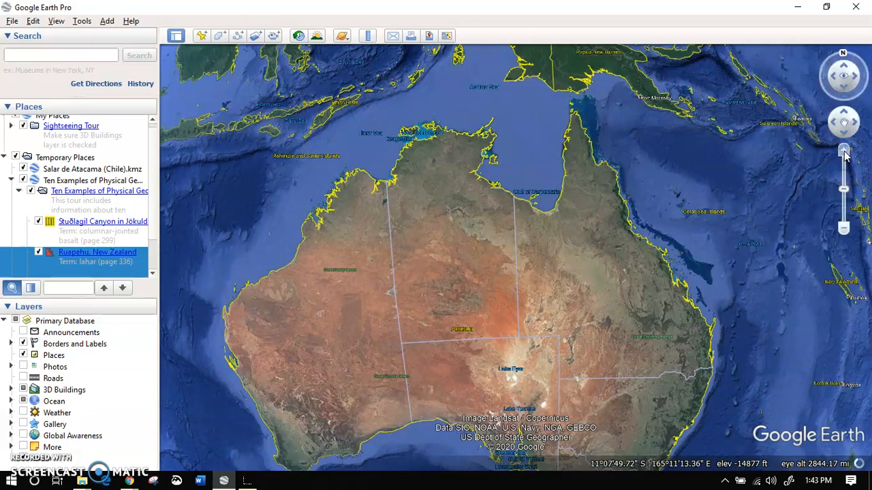
# Step: Zoom in on Australia's northern coast south of the Beagle Gulf
pyautogui.scroll(5, 515, 255)
pyautogui.click(445, 109)
pyautogui.moveTo(444, 109); pyautogui.dragTo(619, 247)
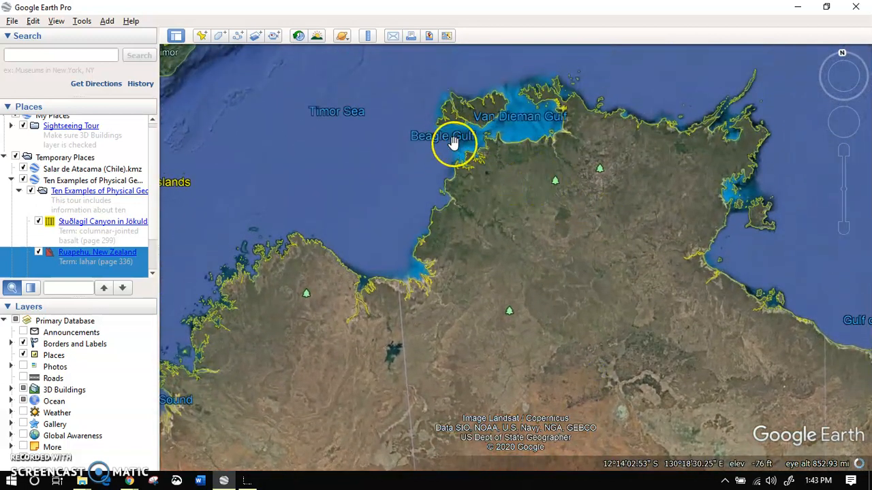
pyautogui.click(845, 149)
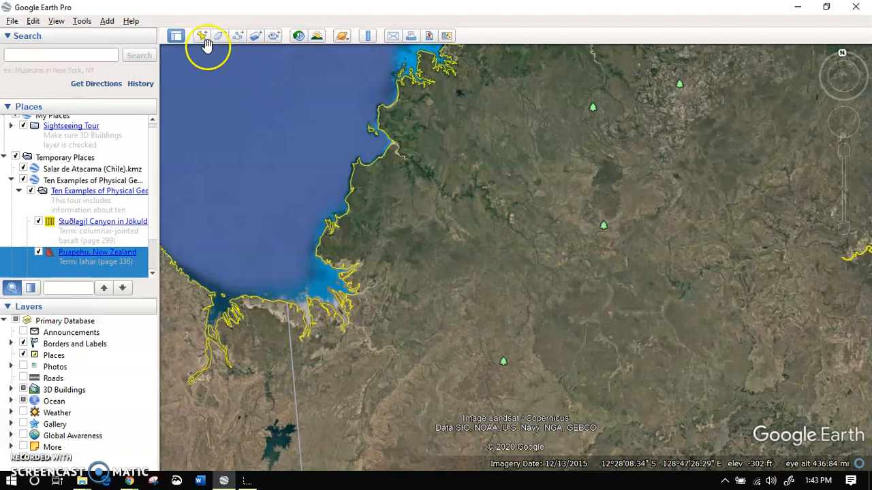
# Step: Create a folder called "Name" with the description "Table of Contents" and "1. word", each followed by a <p> tag line
pyautogui.click(107, 22)
pyautogui.click(113, 33)
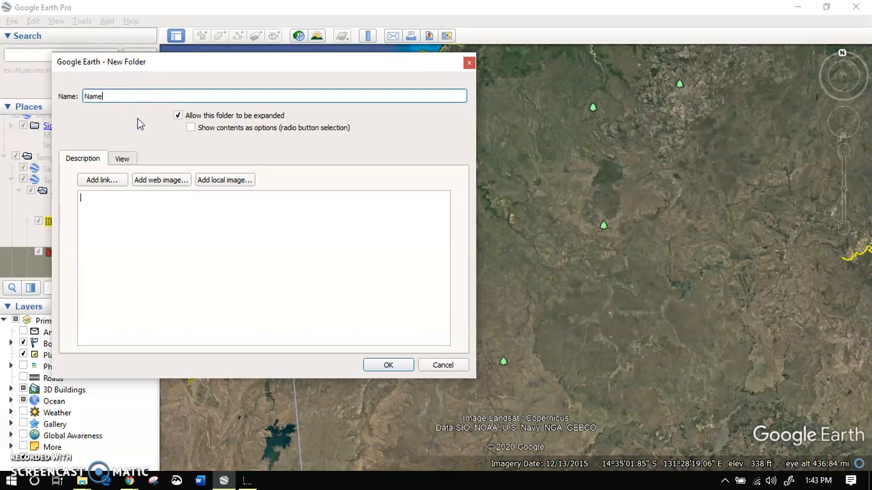
pyautogui.click(155, 199)
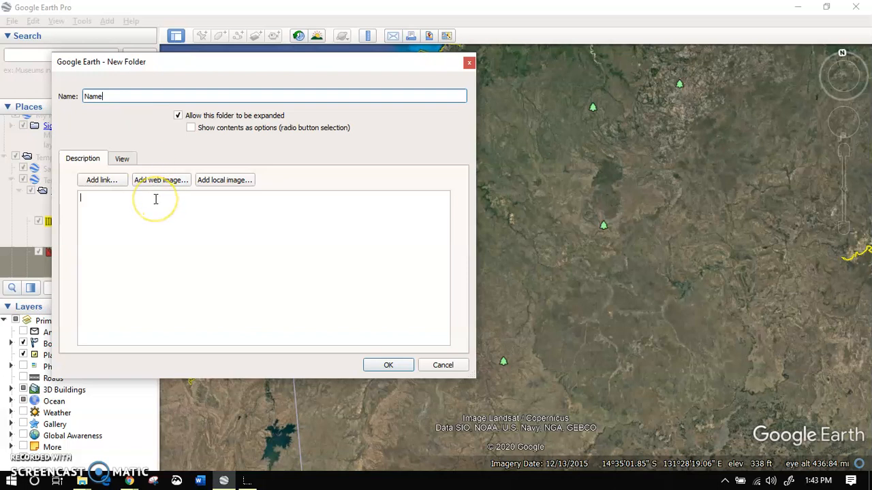
pyautogui.write('Ta')
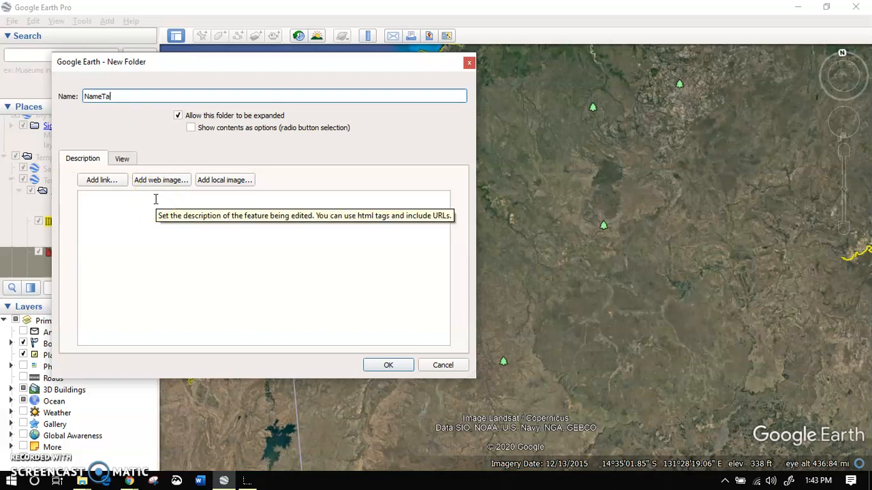
pyautogui.click(149, 200)
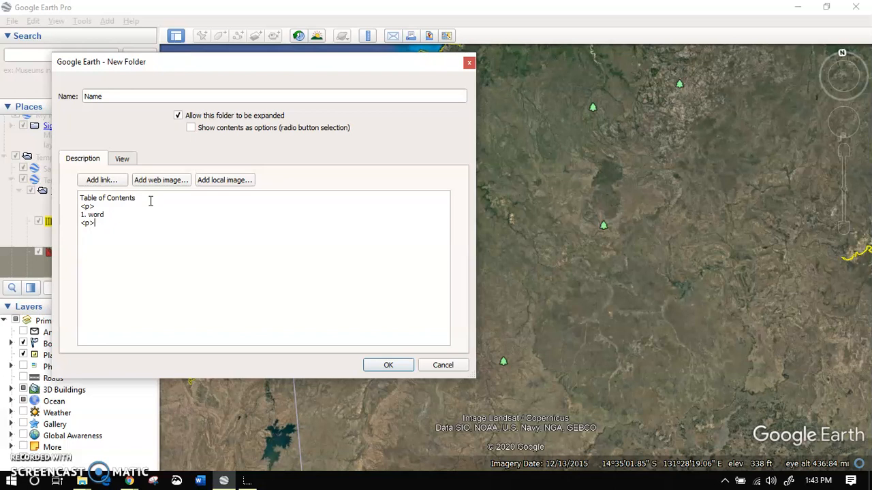
pyautogui.click(388, 365)
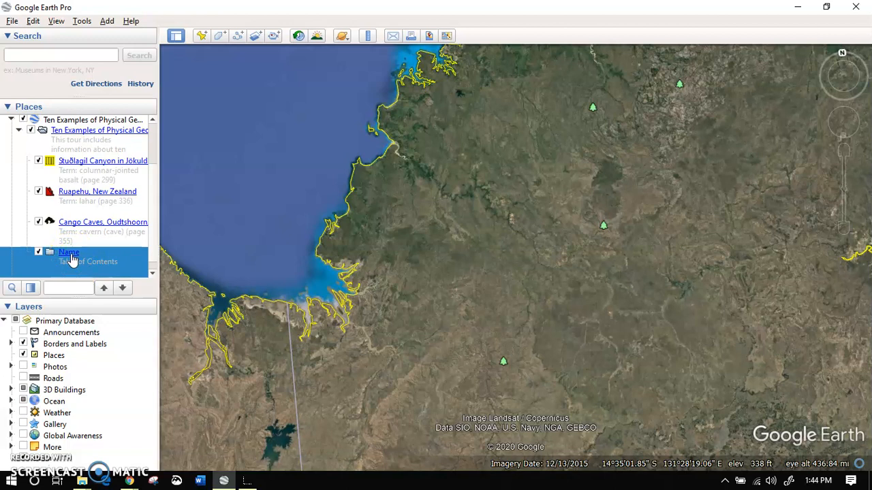
# Step: Move the "Name" folder out of the Ten Examples tour folder and place it first under Temporary Places
pyautogui.click(152, 119)
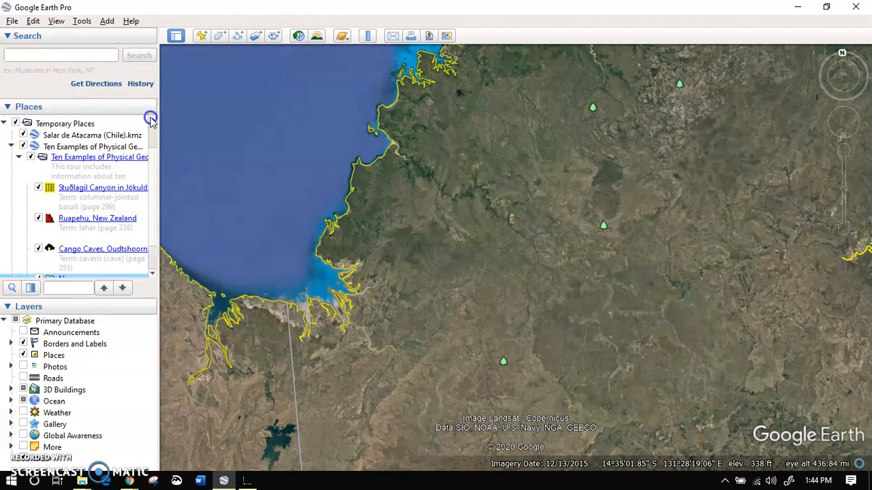
pyautogui.click(154, 265)
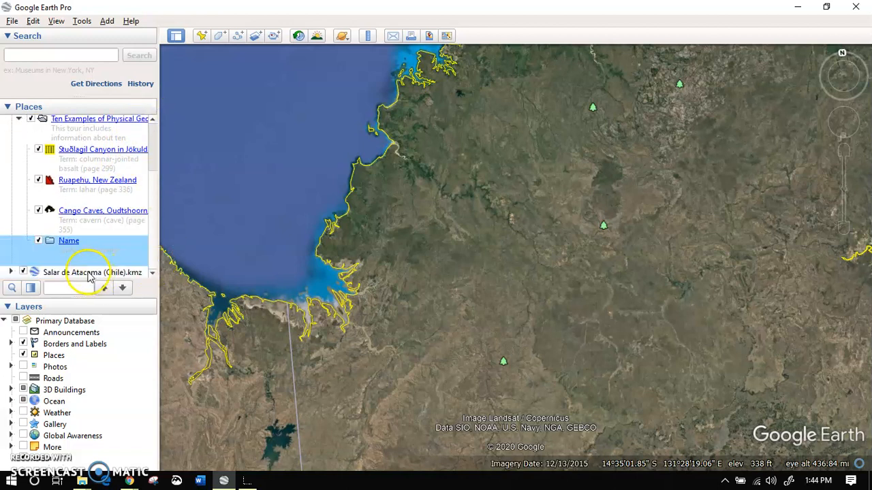
pyautogui.moveTo(68, 247); pyautogui.dragTo(43, 138)
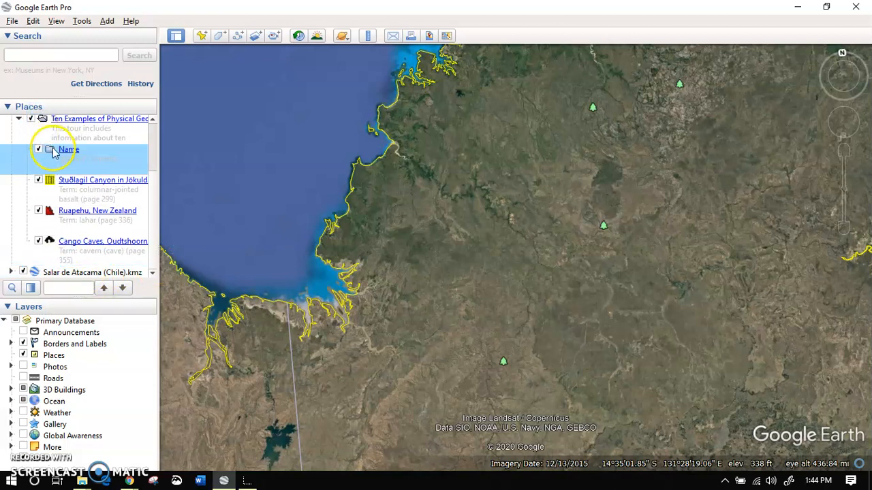
pyautogui.scroll(2, 152, 123)
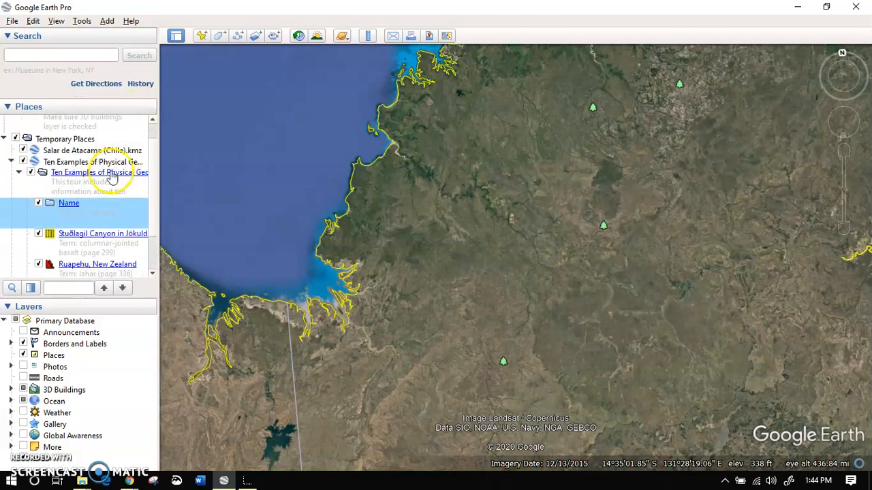
pyautogui.moveTo(70, 210); pyautogui.dragTo(70, 141)
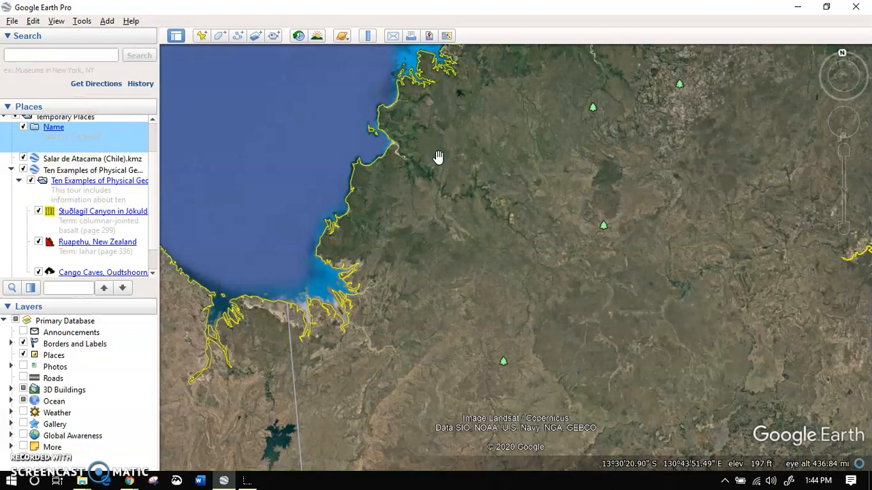
# Step: Add a new placemark and position it on the farm fields in northern Australia at 14°0'46.61"S, 131°21'44.53"E
pyautogui.click(203, 38)
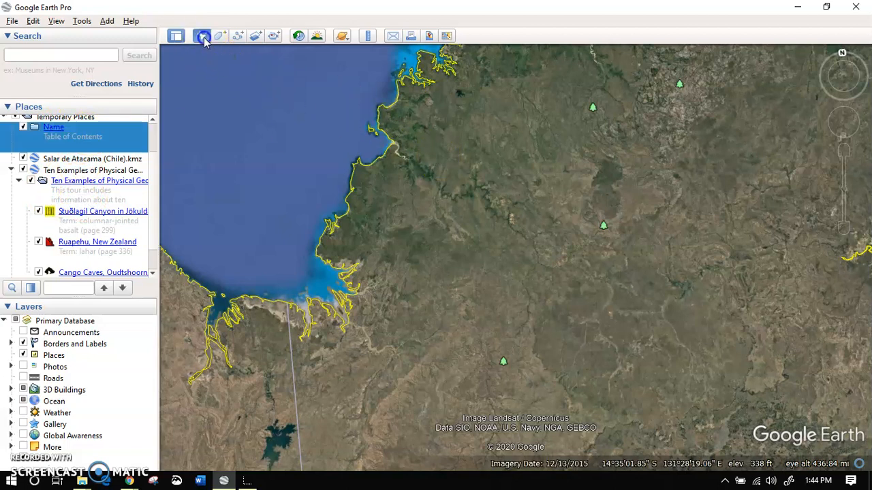
pyautogui.moveTo(367, 65); pyautogui.dragTo(613, 83)
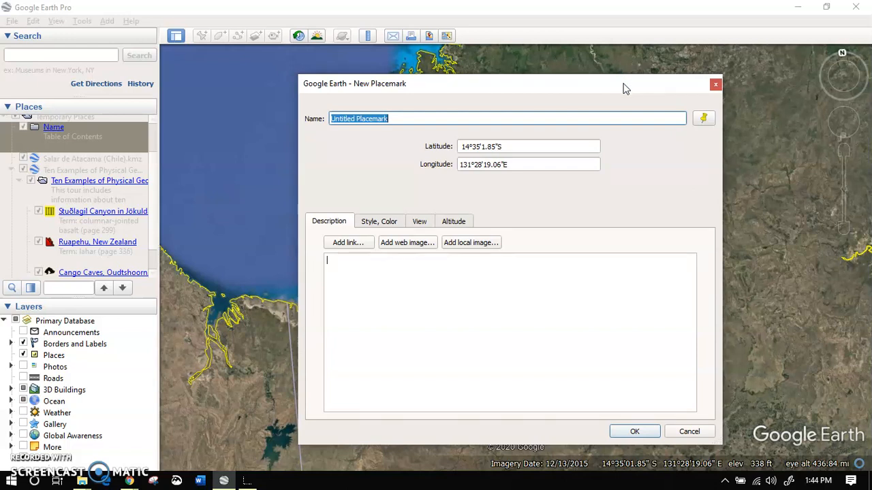
pyautogui.moveTo(623, 85); pyautogui.dragTo(329, 71)
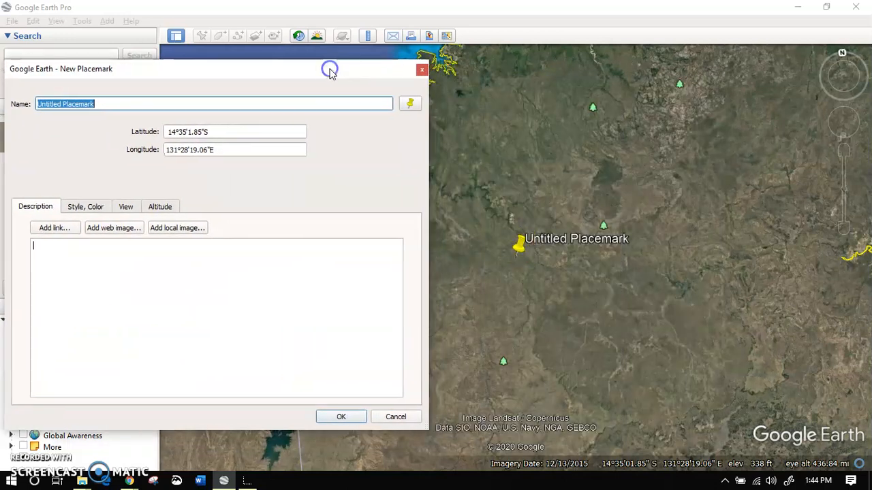
pyautogui.moveTo(517, 227); pyautogui.dragTo(516, 205)
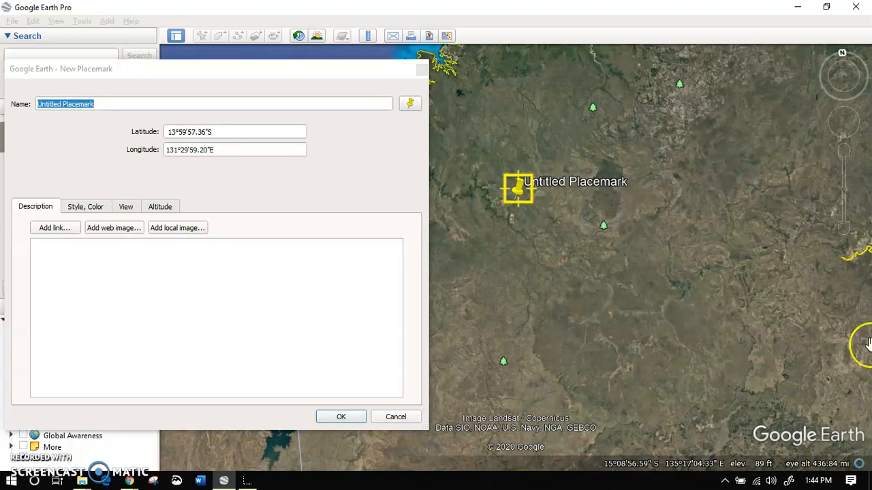
pyautogui.click(843, 152)
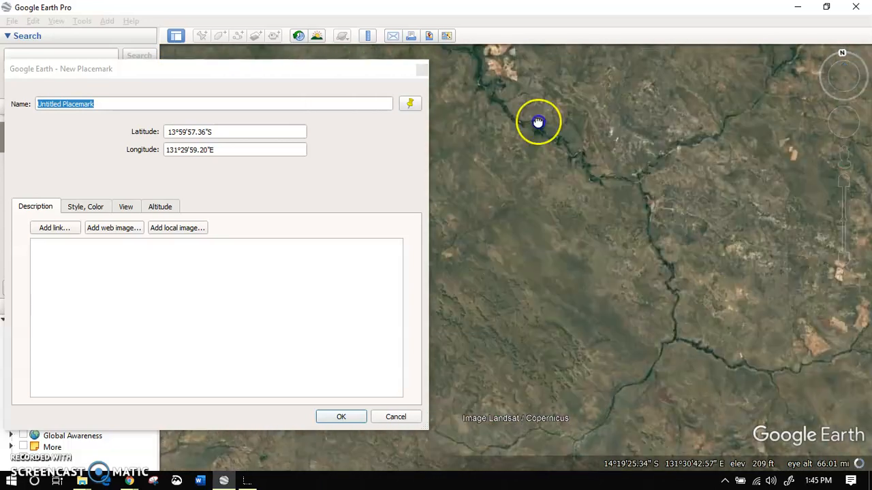
pyautogui.moveTo(537, 122); pyautogui.dragTo(609, 323)
pyautogui.click(609, 249)
pyautogui.moveTo(596, 169); pyautogui.dragTo(651, 315)
pyautogui.moveTo(639, 286); pyautogui.dragTo(554, 300)
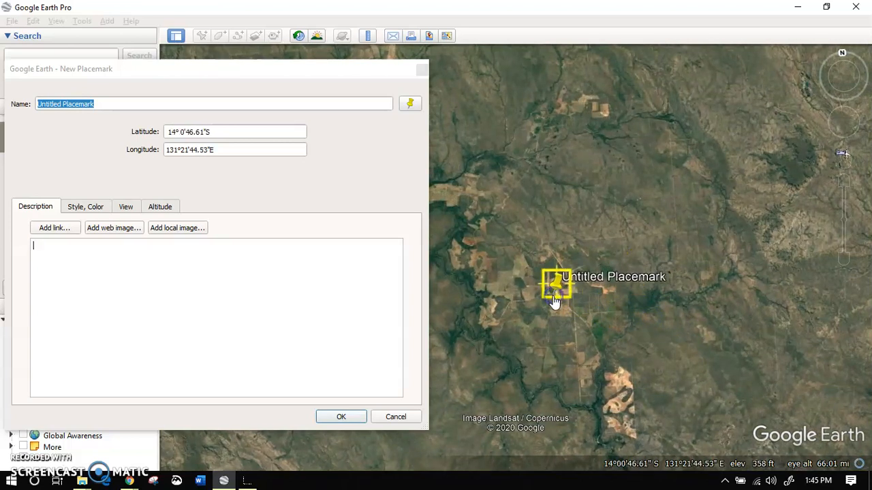
# Step: Name the placemark "PlaceMark" and enter "Key Term", "Defintion" and "Description" as its description, each followed by a <p> tag line
pyautogui.click(343, 162)
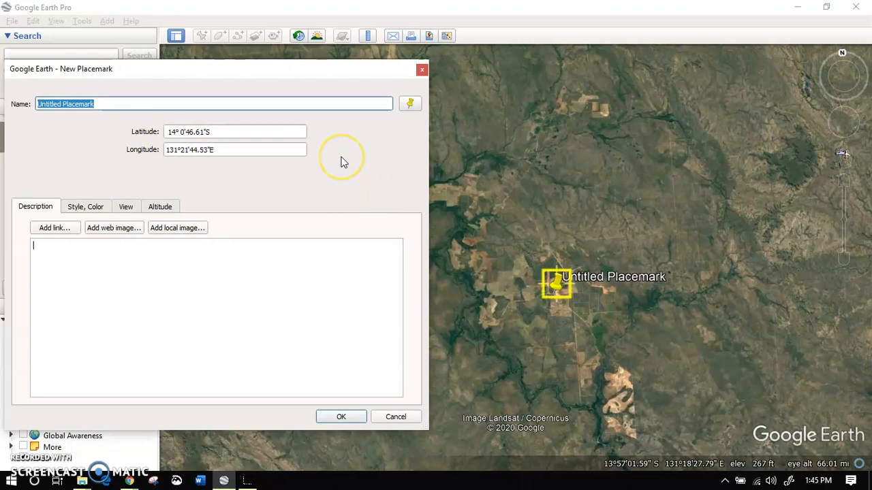
pyautogui.write('Plan')
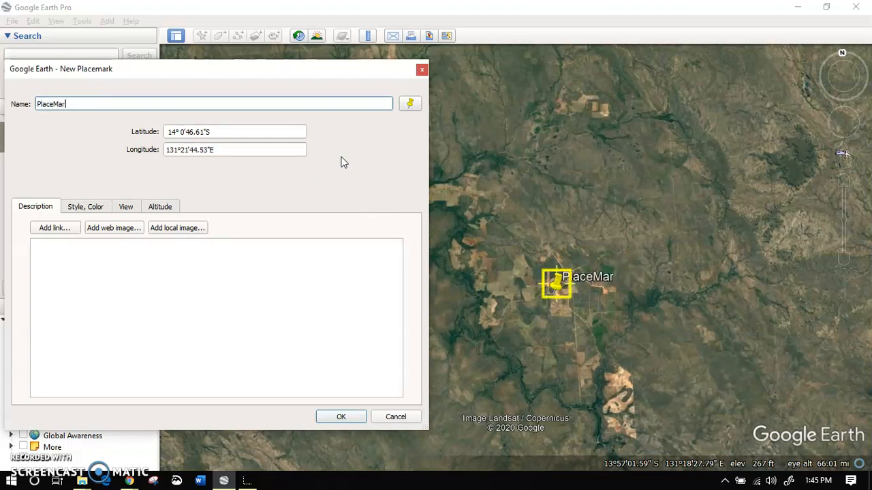
pyautogui.click(269, 284)
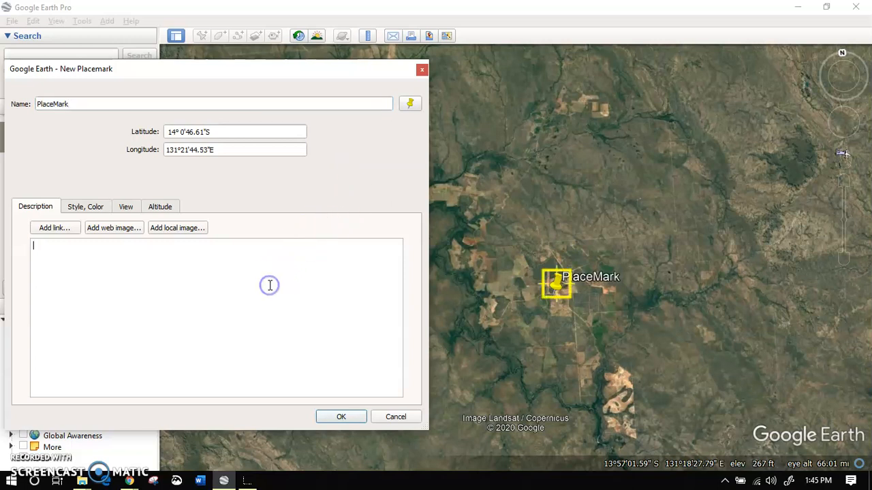
pyautogui.moveTo(313, 76); pyautogui.dragTo(488, 77)
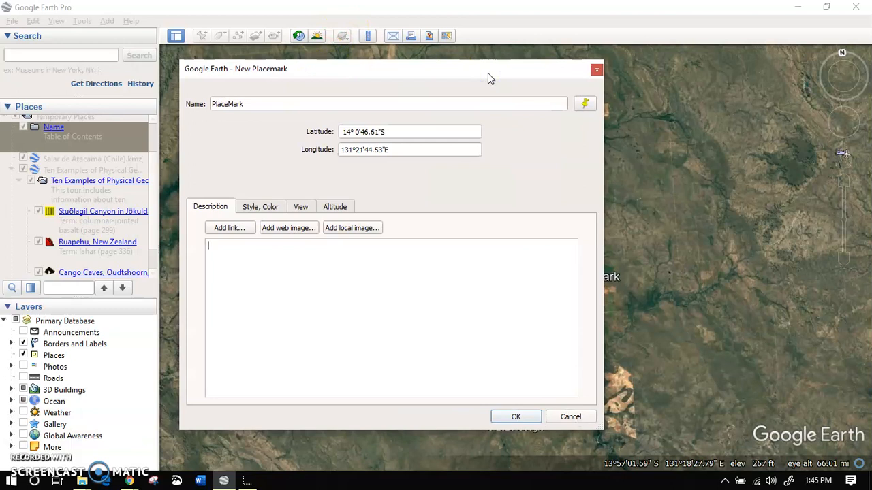
pyautogui.write('Key Term')
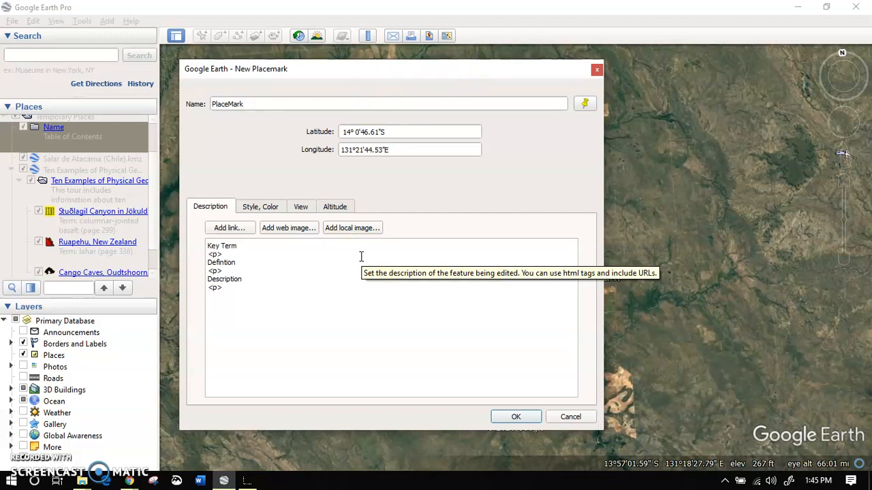
# Step: Switch to Chrome, search Google for "rock tower" in a new tab and open the SummitPost desert rock tower image result
pyautogui.click(130, 481)
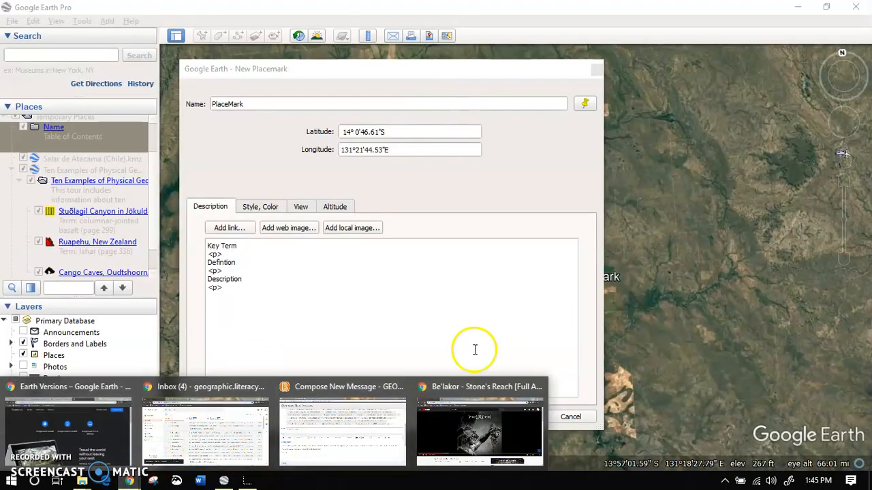
pyautogui.click(480, 433)
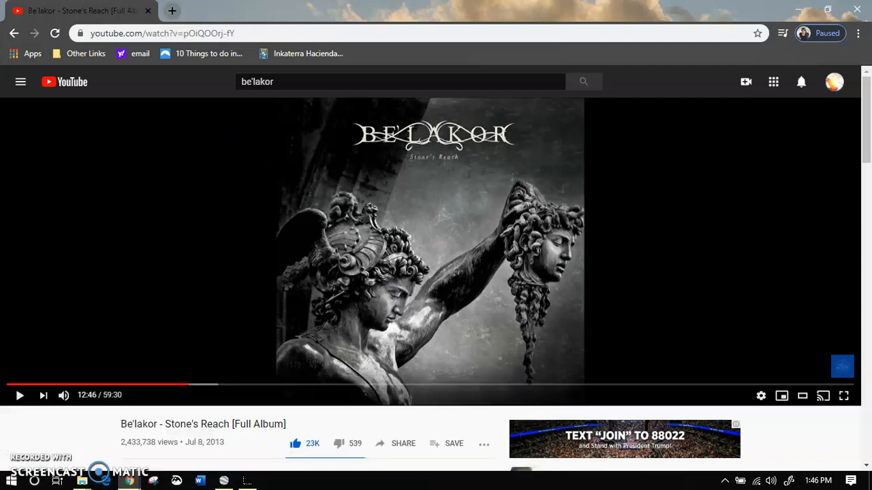
pyautogui.click(172, 11)
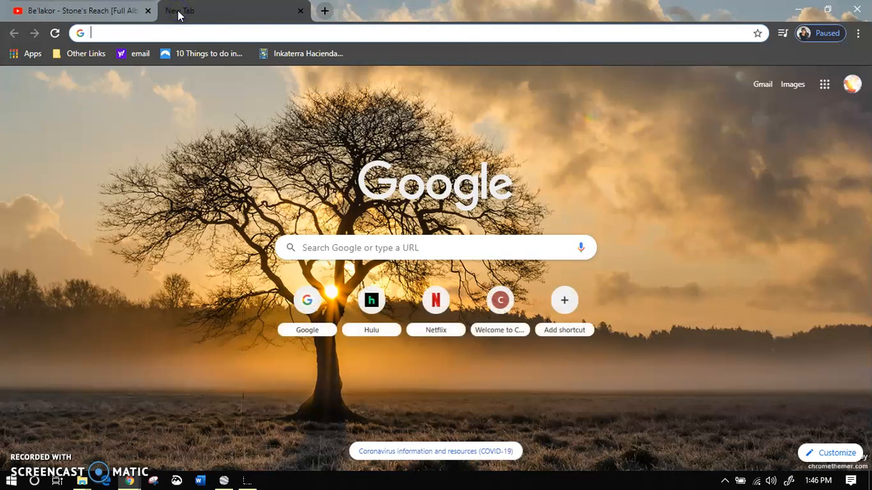
pyautogui.write('rok')
pyautogui.press('BackSpace')
pyautogui.write('ck tower')
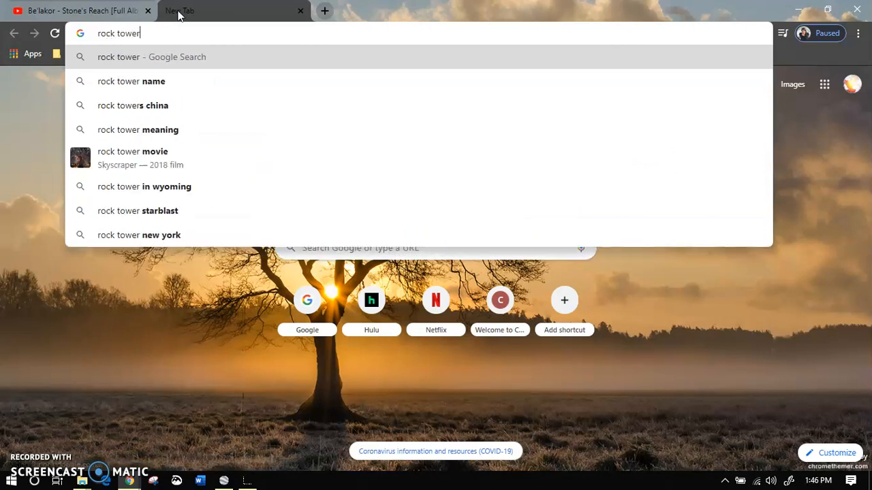
pyautogui.press('Return')
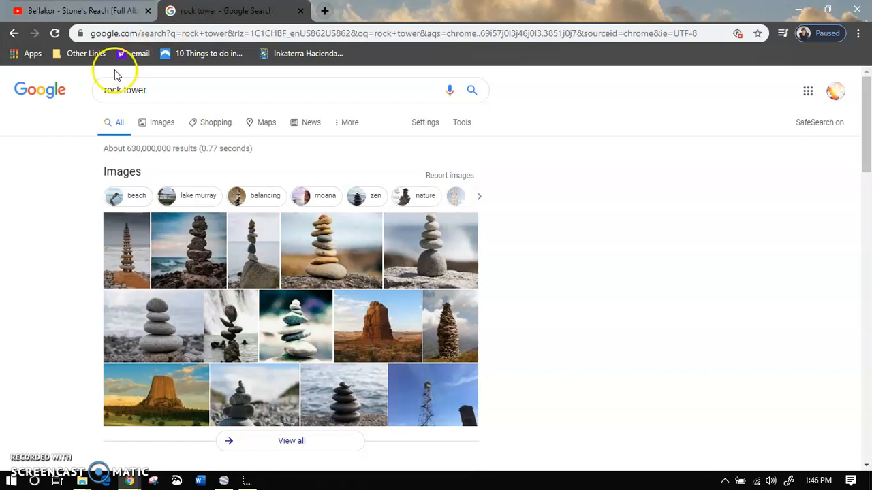
pyautogui.click(366, 324)
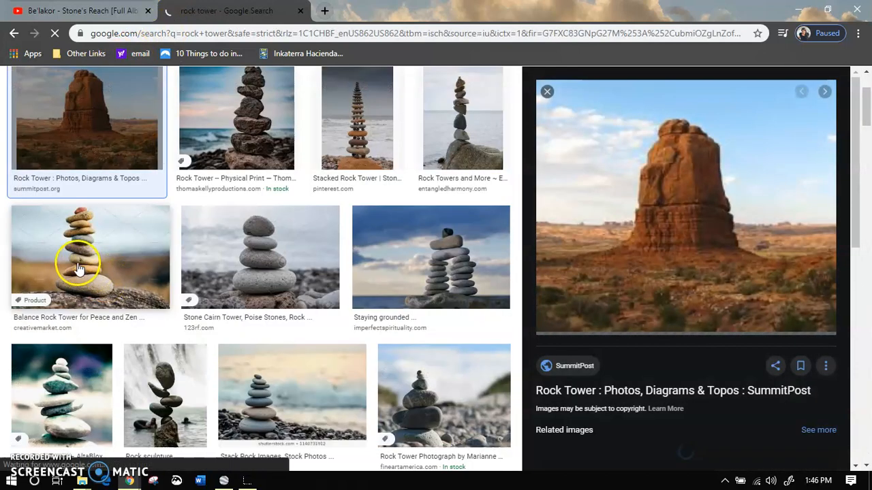
# Step: Open the SummitPost image in its own tab, try loading its address shortened to end at 547834.JPG, and close that tab
pyautogui.rightClick(650, 206)
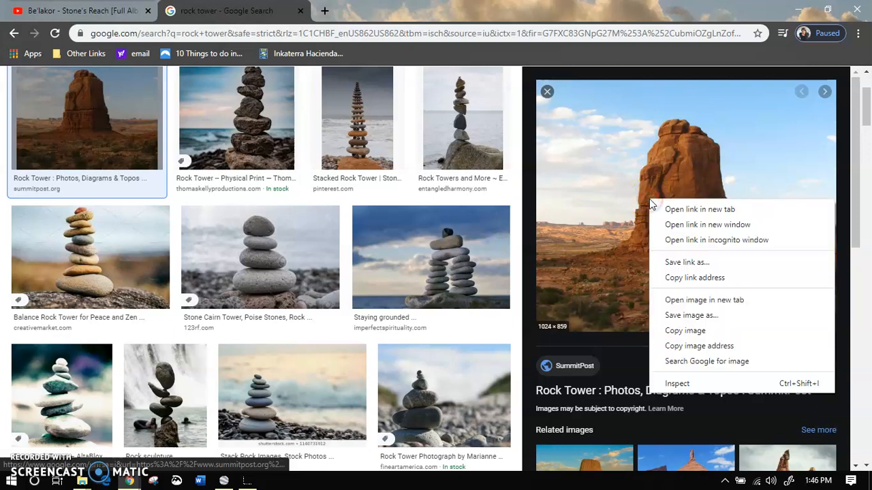
pyautogui.click(705, 299)
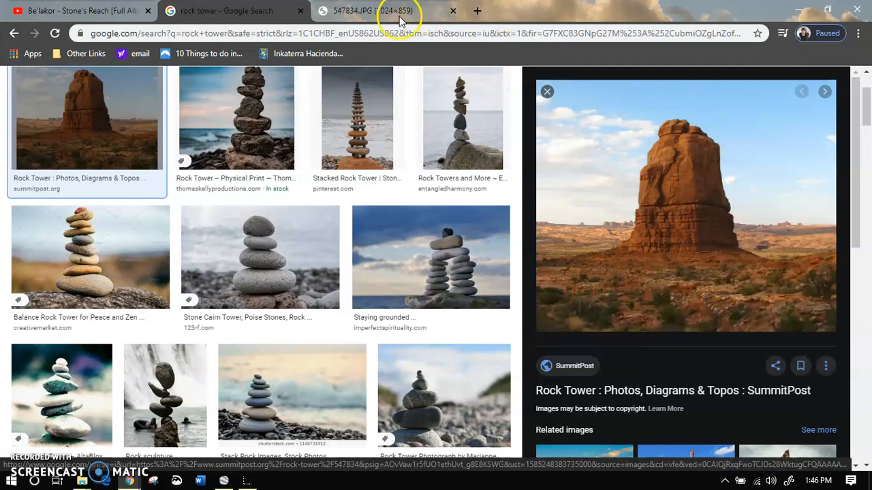
pyautogui.click(400, 15)
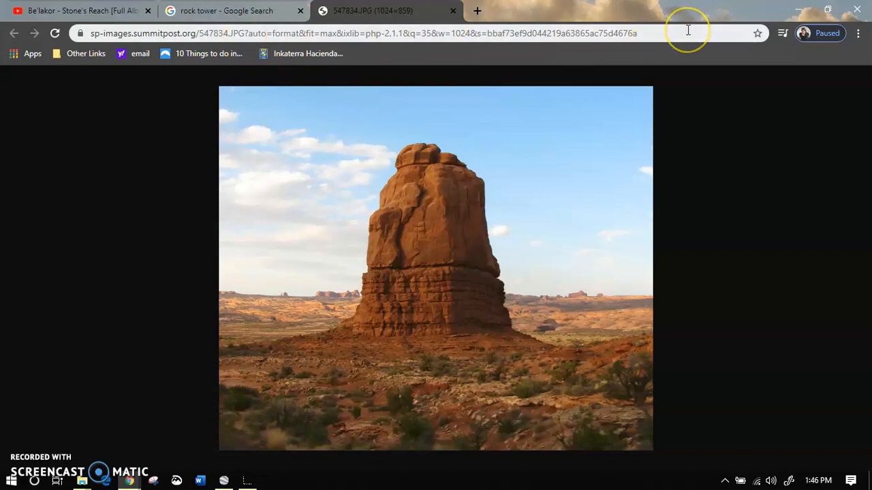
pyautogui.moveTo(683, 33); pyautogui.dragTo(248, 34)
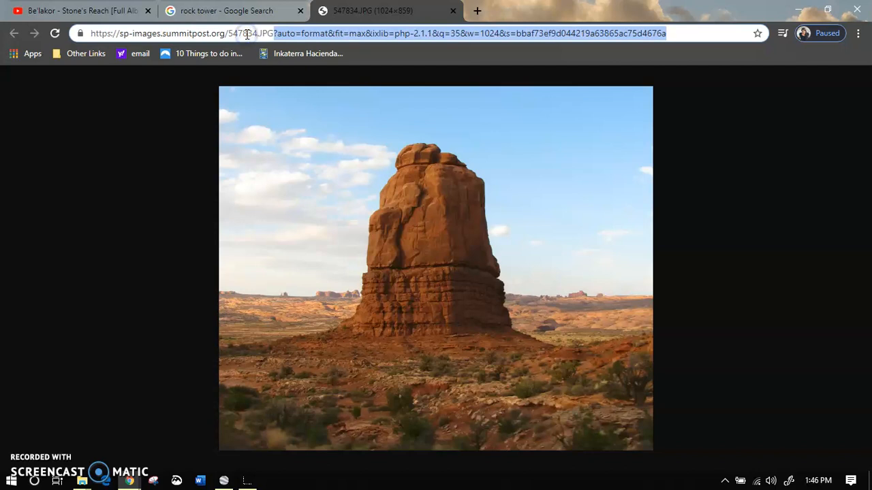
pyautogui.press('BackSpace')
pyautogui.press('Return')
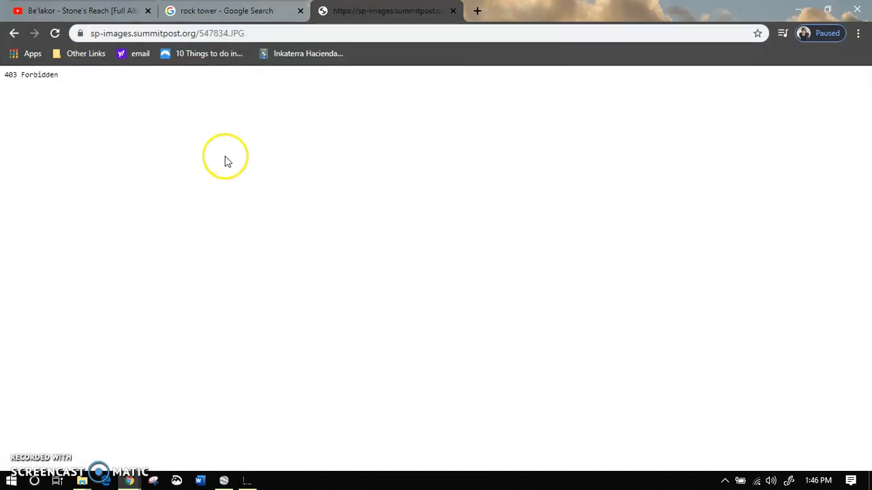
pyautogui.click(454, 12)
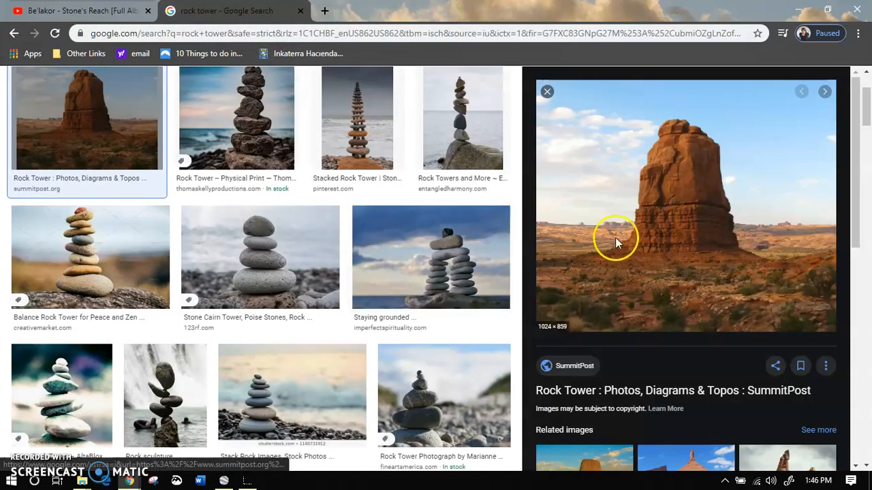
# Step: Find the Backpacker rock tower photo among the related images and open its article "Marvel at These Incredible Rock Towers" at the Devils Tower photo
pyautogui.moveTo(765, 229); pyautogui.dragTo(768, 331)
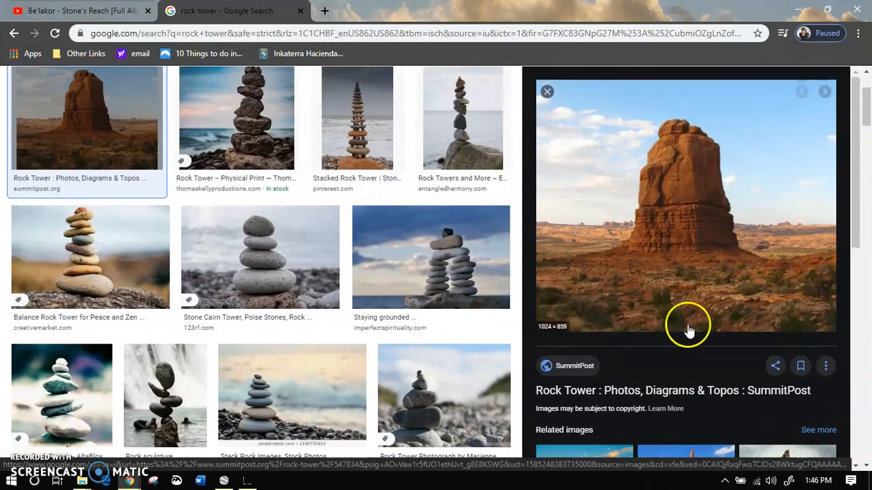
pyautogui.click(721, 425)
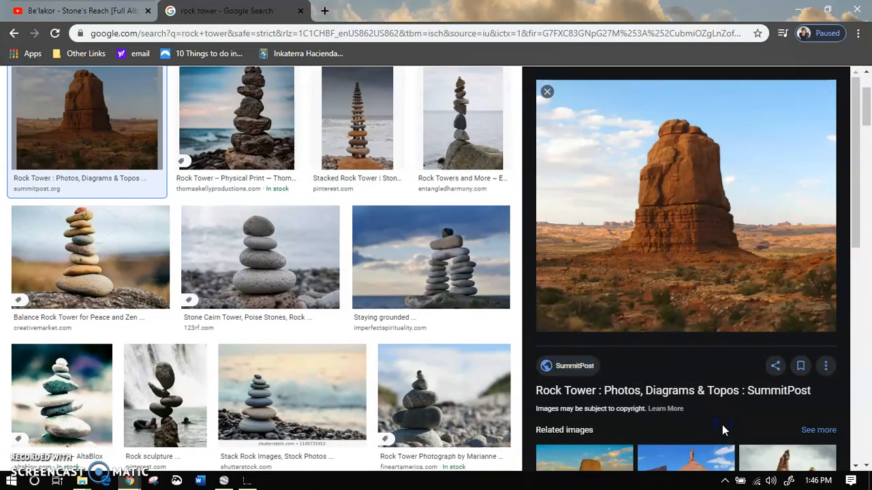
pyautogui.scroll(-1, 722, 425)
pyautogui.scroll(-2, 721, 431)
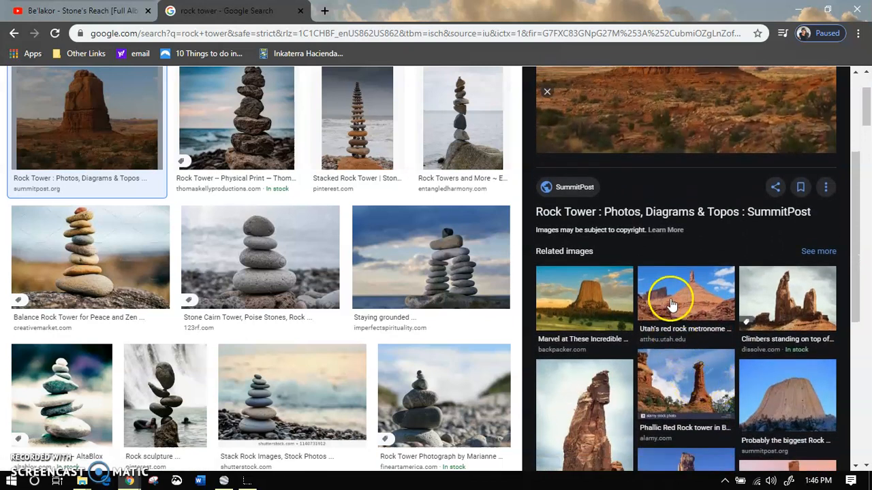
pyautogui.click(593, 300)
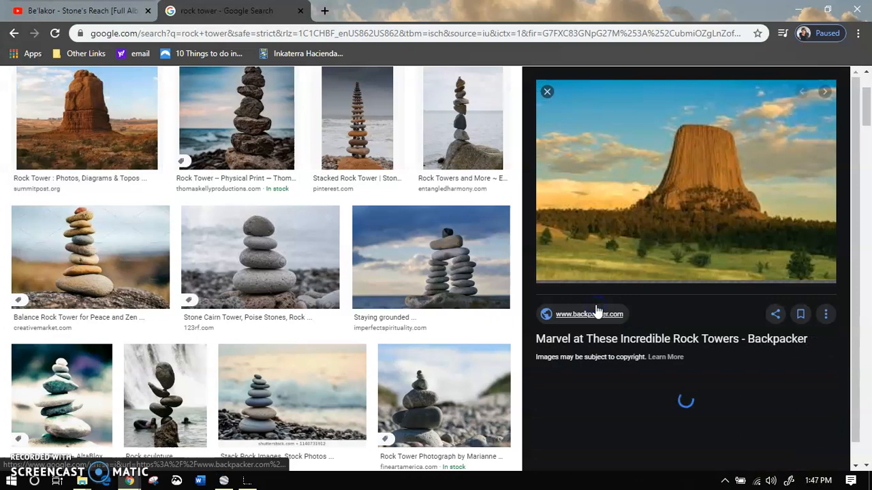
pyautogui.click(590, 311)
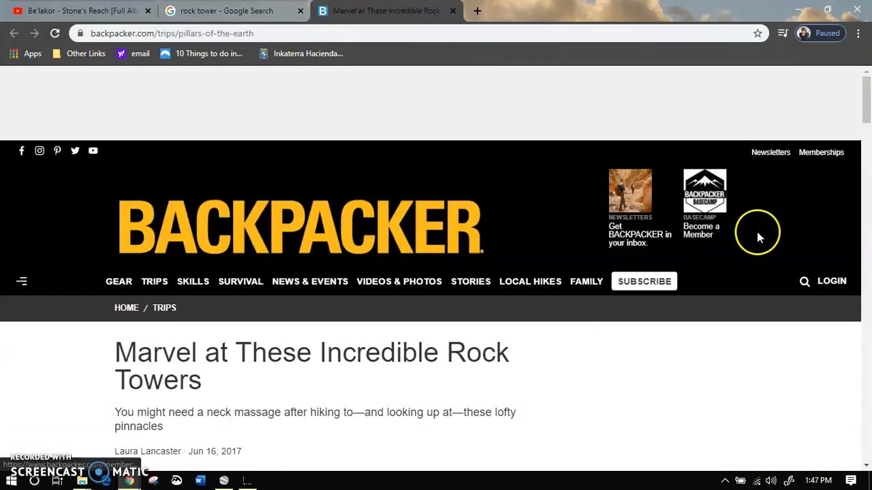
pyautogui.scroll(-5, 869, 356)
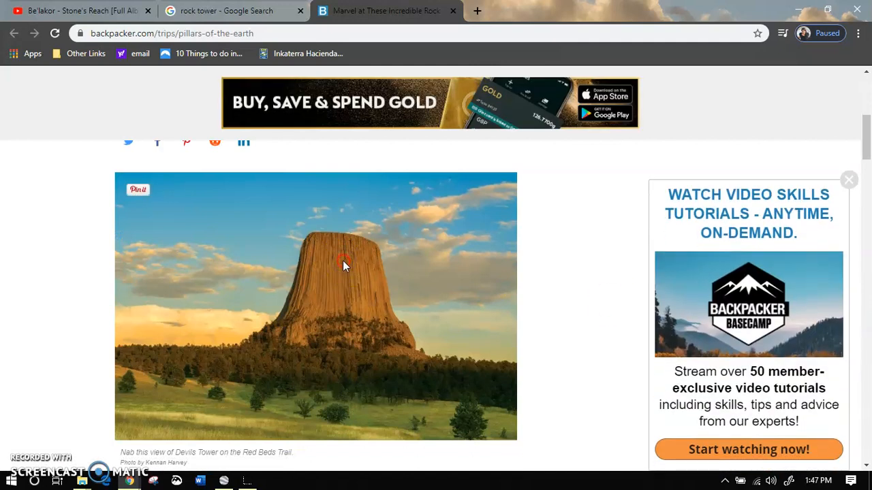
# Step: View the article's Devils Tower photo in a separate tab, and copy its image address from the article
pyautogui.rightClick(343, 260)
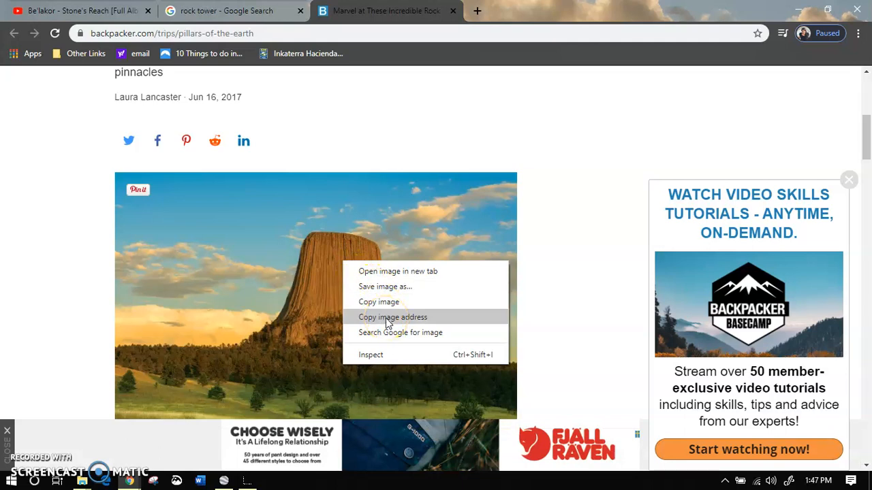
pyautogui.click(389, 271)
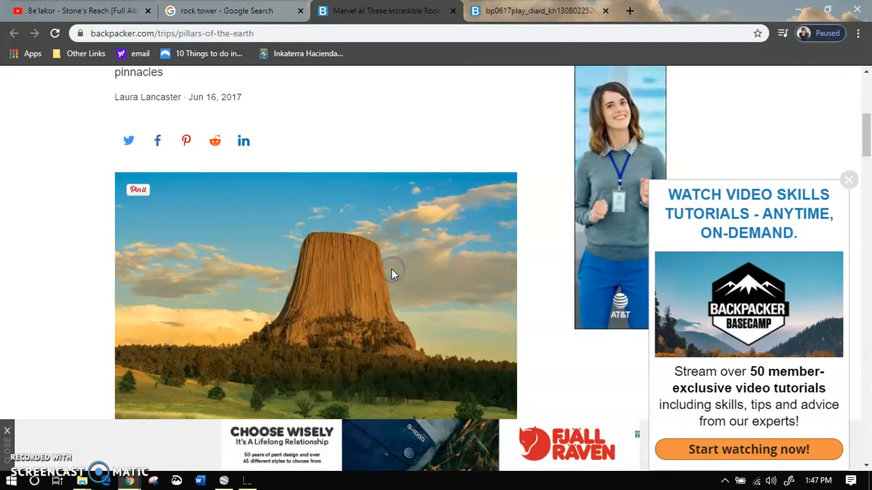
pyautogui.click(515, 12)
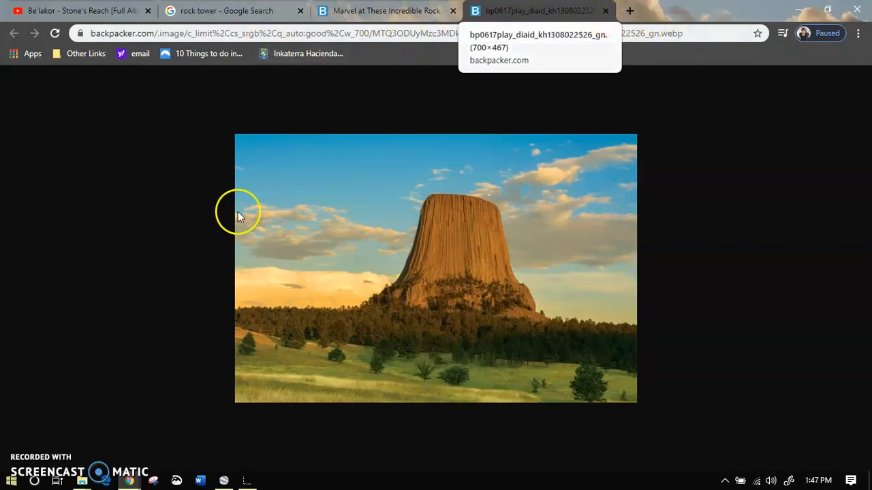
pyautogui.press('super')
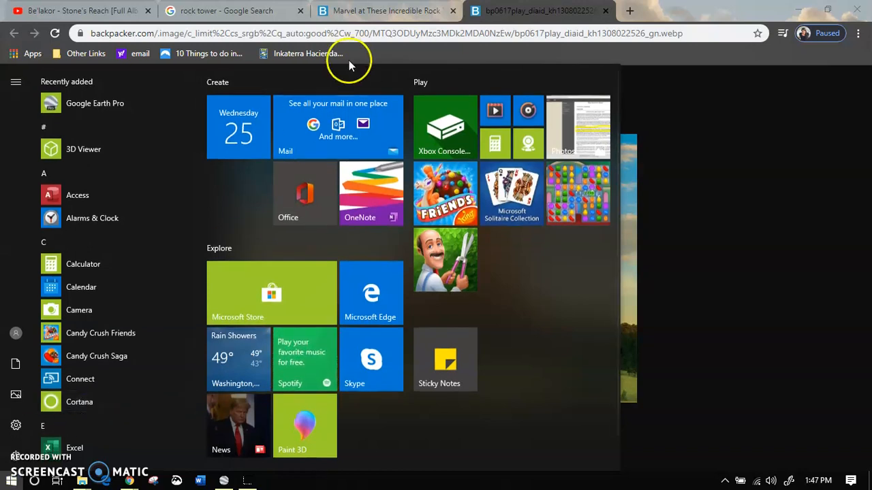
pyautogui.click(380, 12)
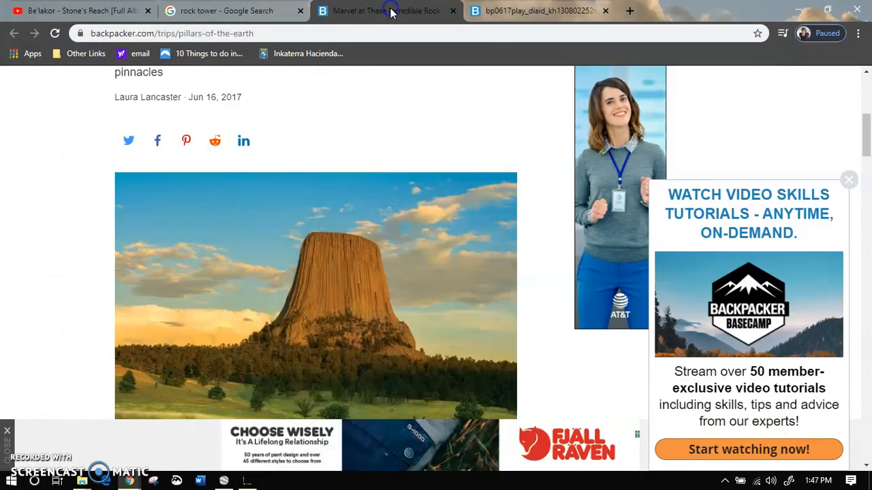
pyautogui.rightClick(305, 241)
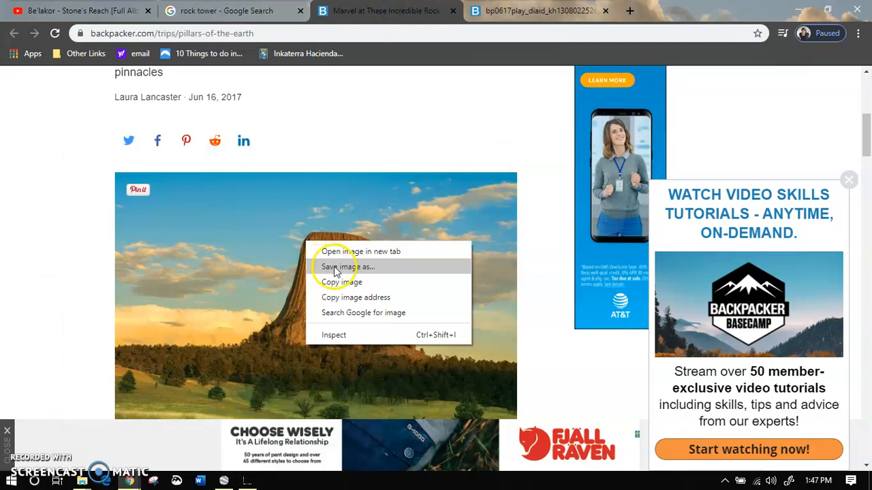
pyautogui.click(340, 302)
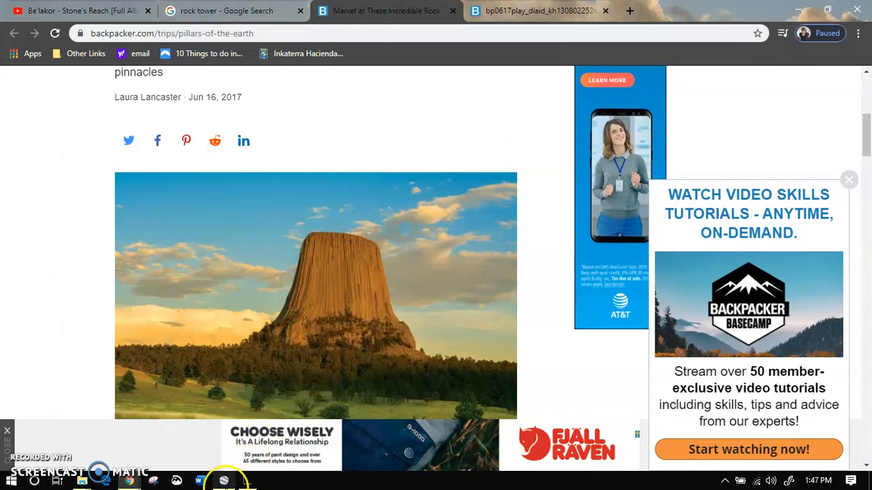
# Step: Switch to Google Earth Pro and insert the copied Devils Tower photo address as a web image at the end of the placemark's description
pyautogui.click(224, 481)
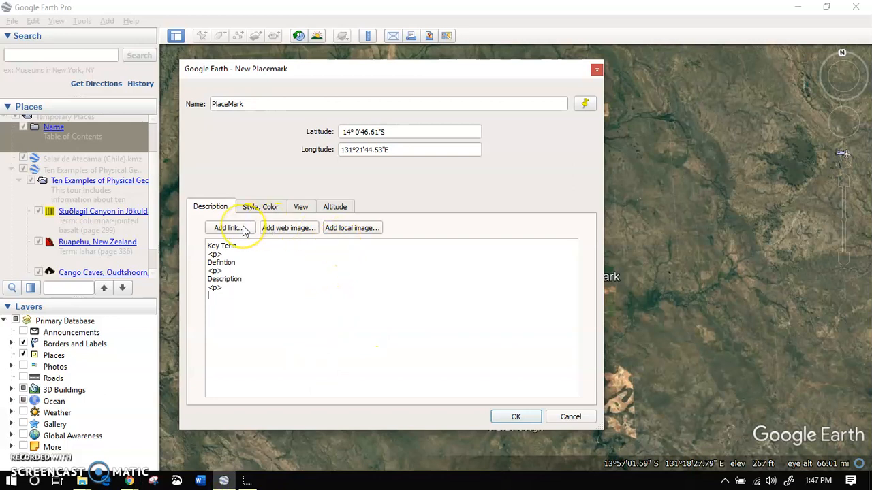
pyautogui.click(289, 232)
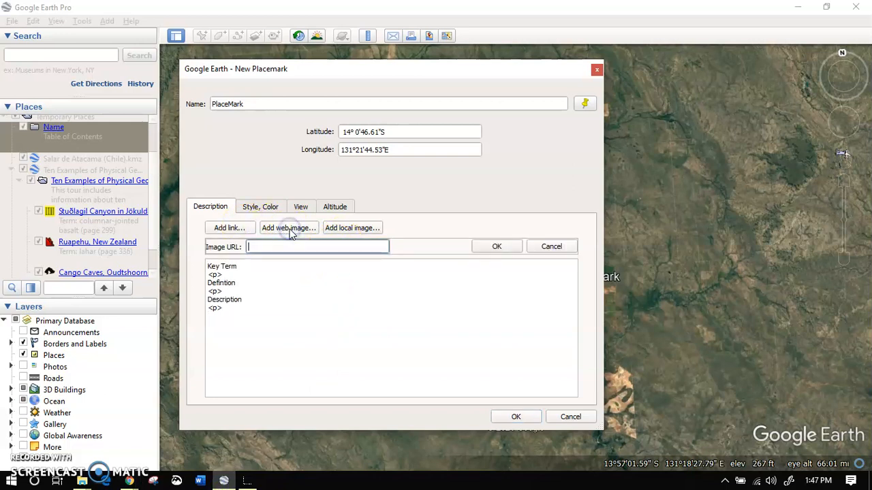
pyautogui.hotkey('ctrl', 'v')
pyautogui.click(477, 341)
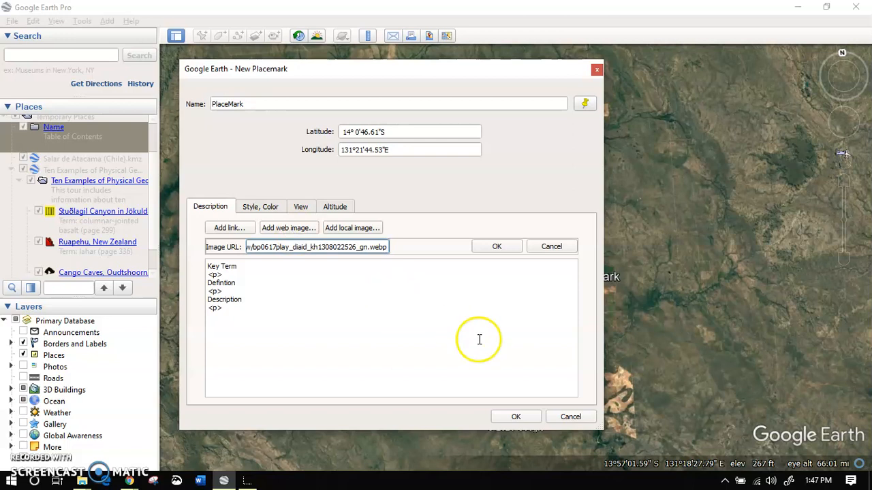
pyautogui.click(497, 247)
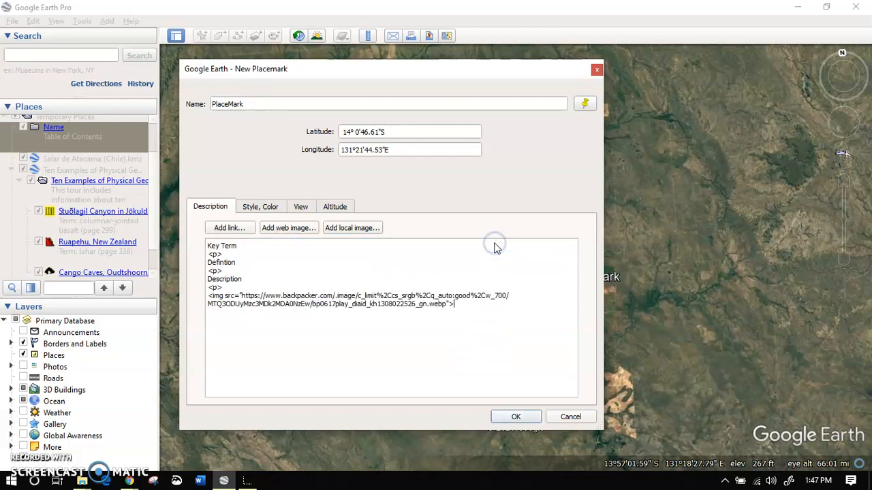
# Step: Add a <p> tag line below the image code, save the placemark and open its balloon to check the text and photo
pyautogui.press('Return')
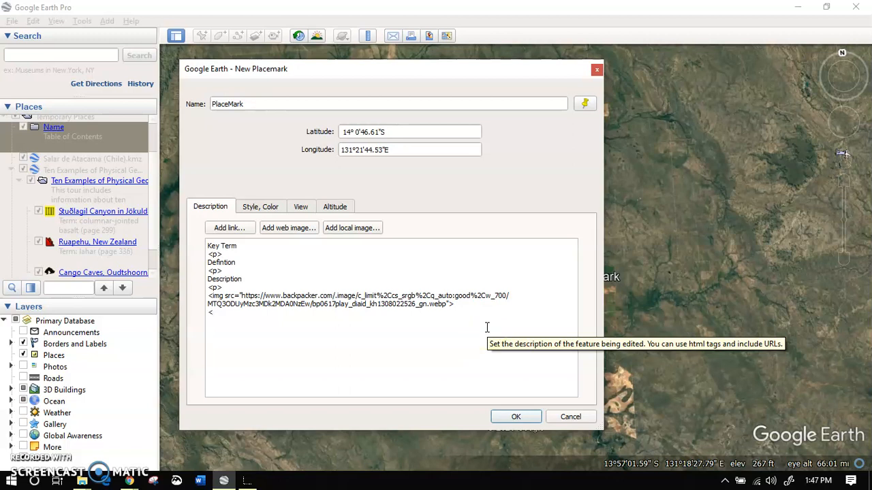
pyautogui.click(519, 417)
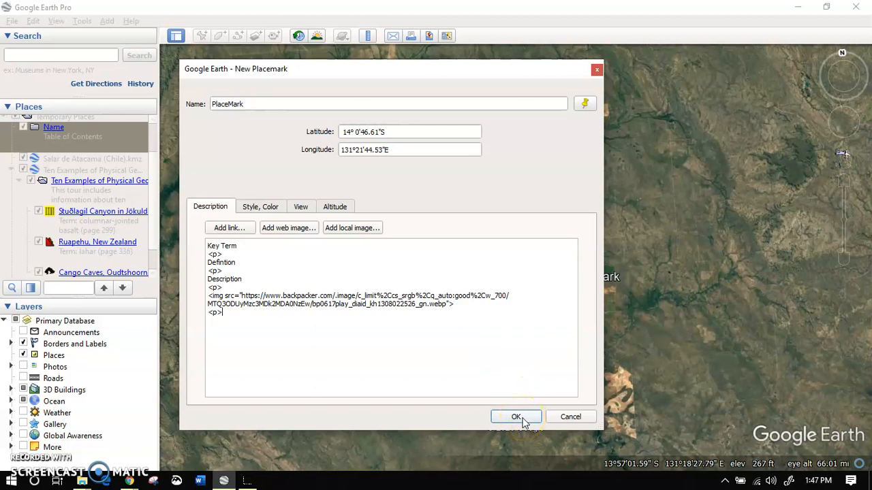
pyautogui.click(153, 255)
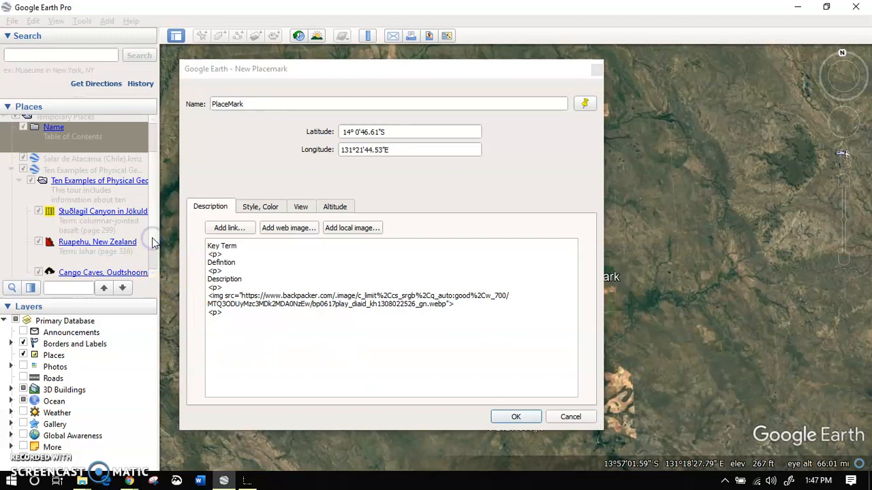
pyautogui.click(528, 417)
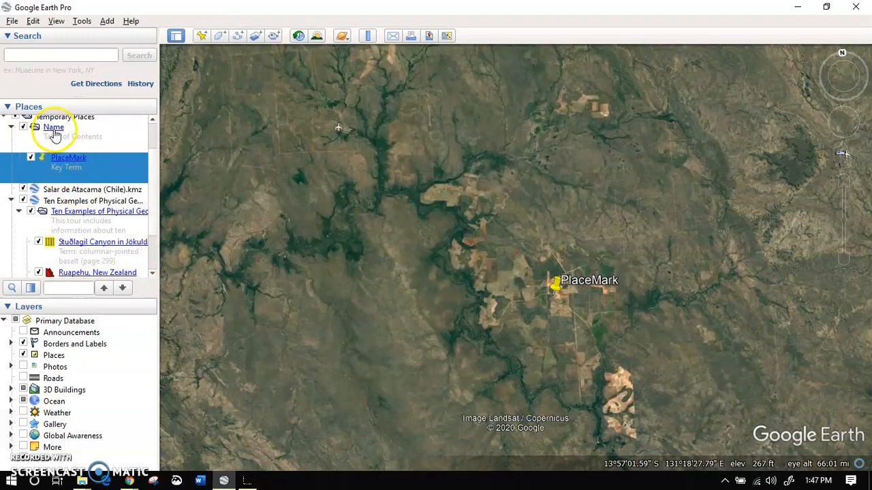
pyautogui.click(61, 162)
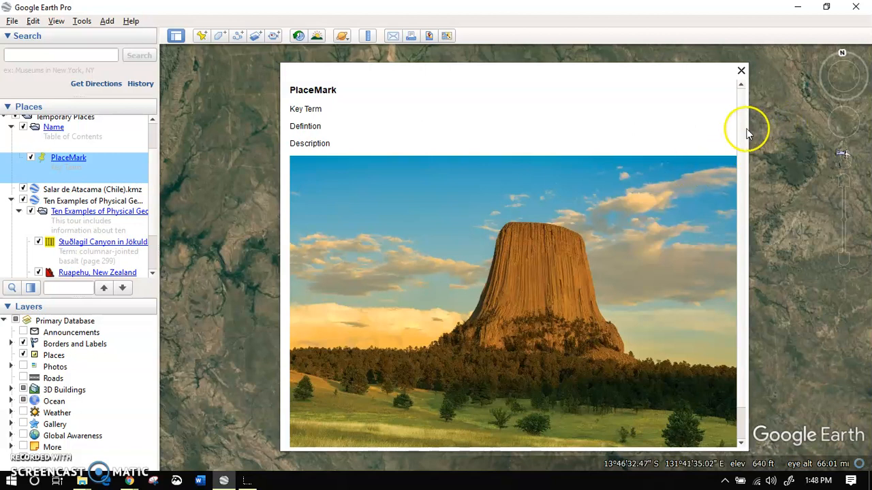
pyautogui.moveTo(741, 132)
pyautogui.mouseDown()
pyautogui.moveTo(742, 239)
pyautogui.moveTo(729, 120)
pyautogui.mouseUp()
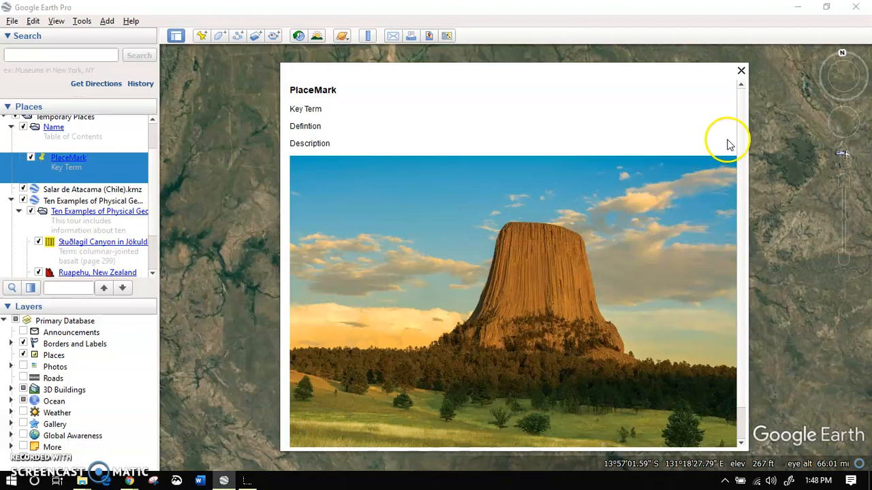
# Step: Reopen the placemark's balloon from the map, look over its text and photo, and close it
pyautogui.click(741, 73)
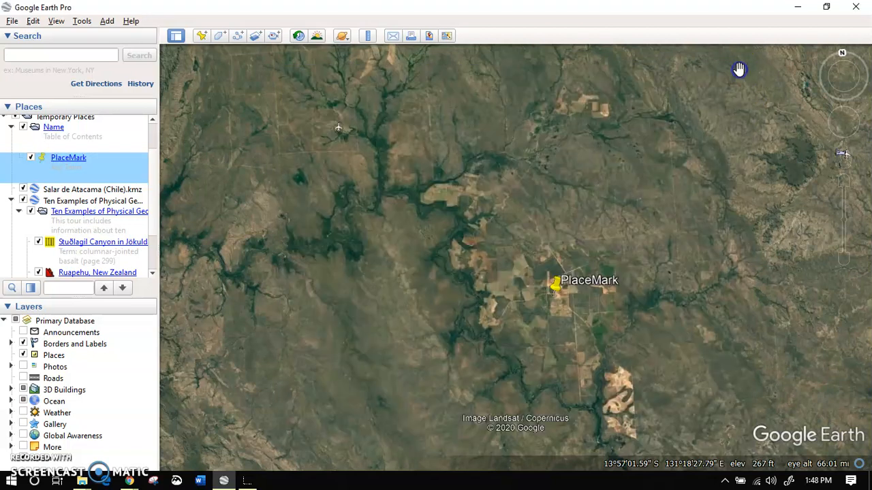
pyautogui.click(555, 282)
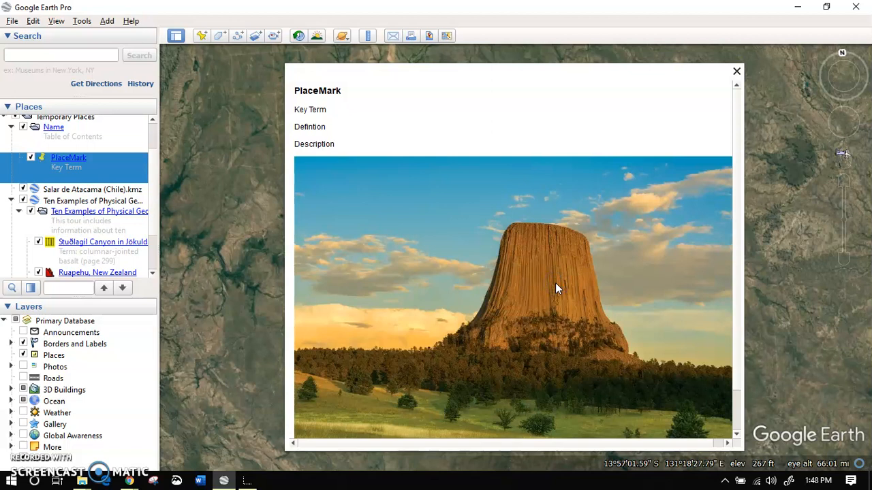
pyautogui.moveTo(740, 137); pyautogui.dragTo(732, 89)
pyautogui.click(736, 70)
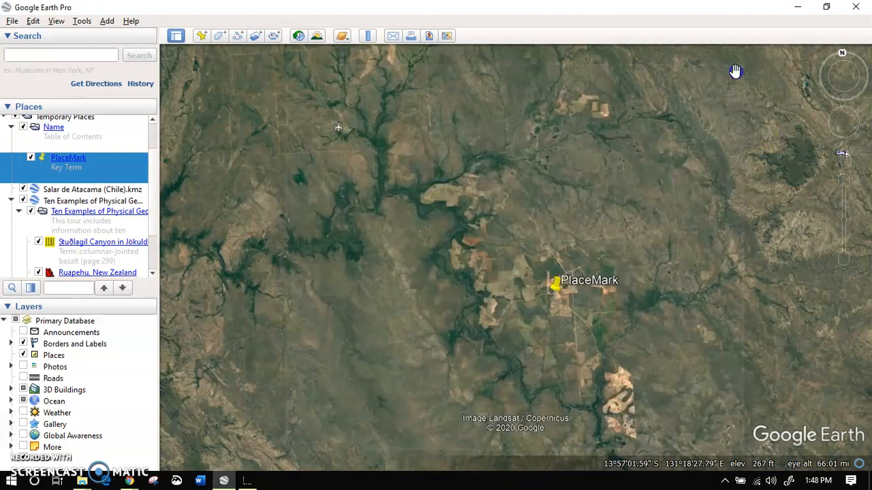
# Step: Edit the placemark's description, adding the lines Sources, <p> and Image Source below the image code
pyautogui.rightClick(73, 161)
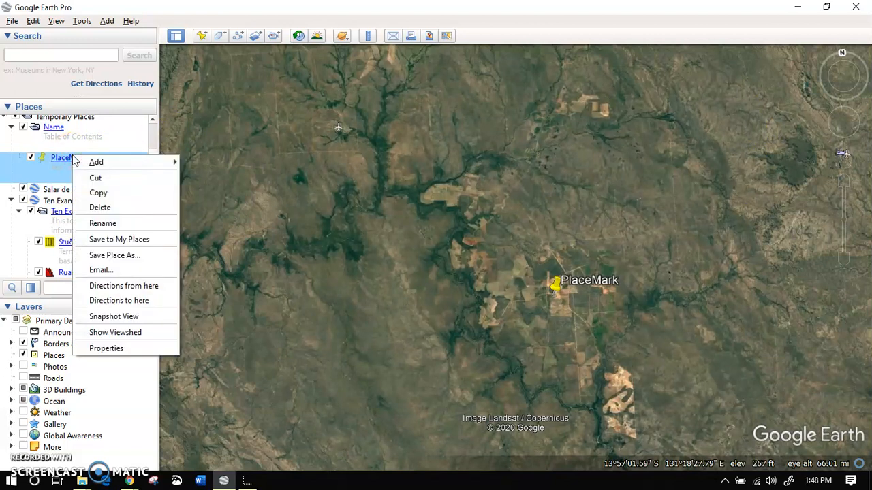
pyautogui.click(104, 349)
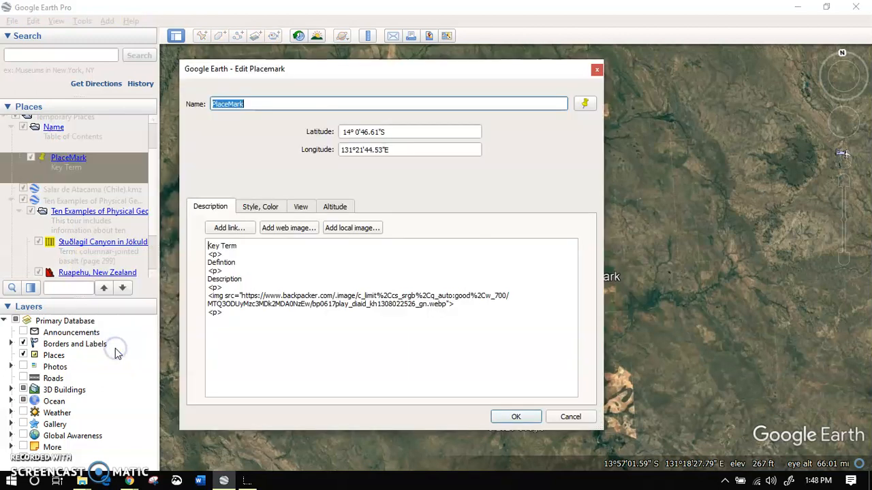
pyautogui.click(322, 346)
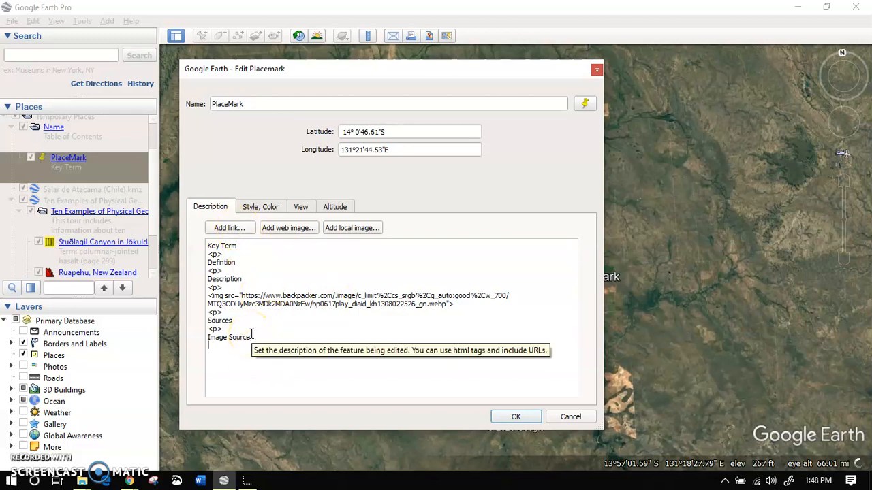
# Step: Switch to Chrome and copy the page address of the Backpacker article, not that of the separate image
pyautogui.click(128, 481)
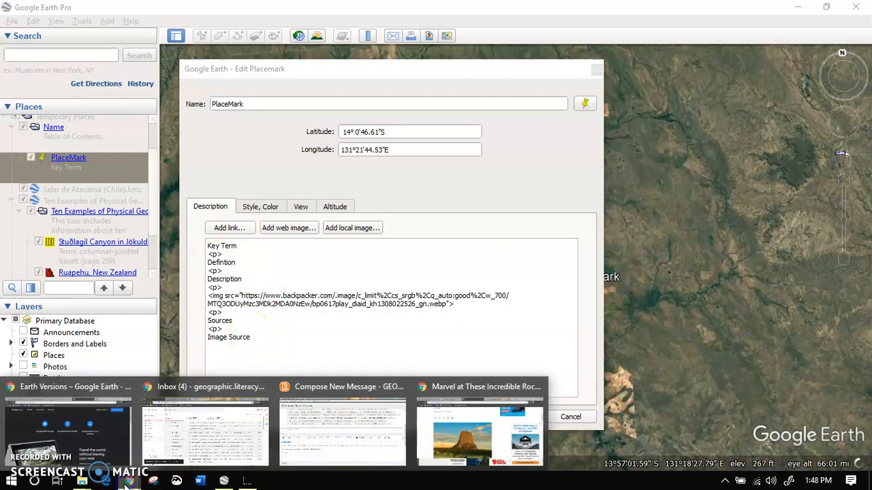
pyautogui.click(483, 433)
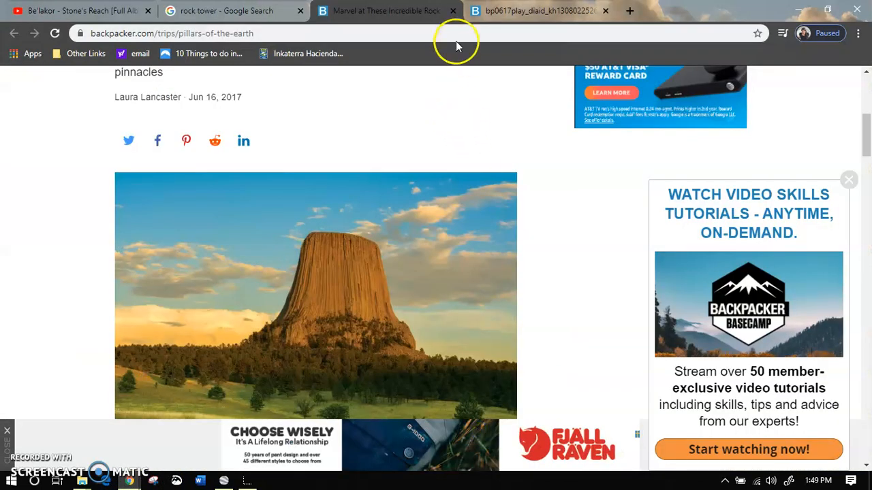
pyautogui.click(511, 14)
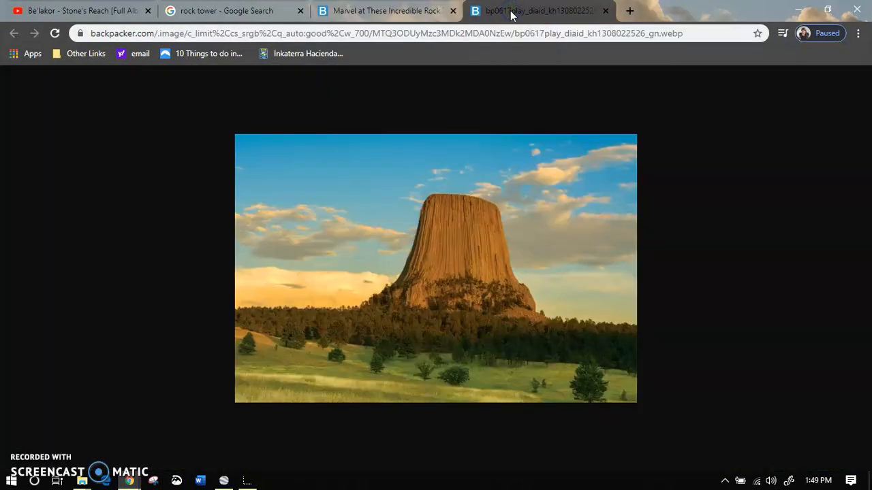
pyautogui.click(400, 15)
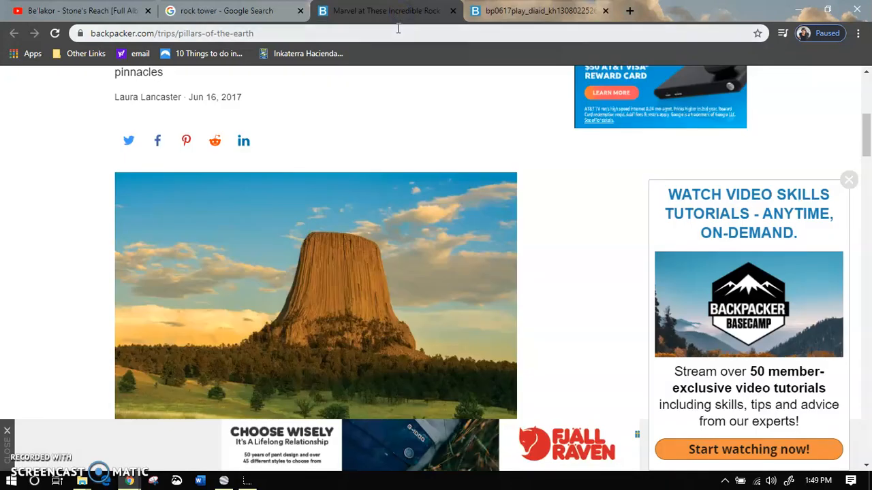
pyautogui.click(398, 28)
pyautogui.hotkey('ctrl', 'c')
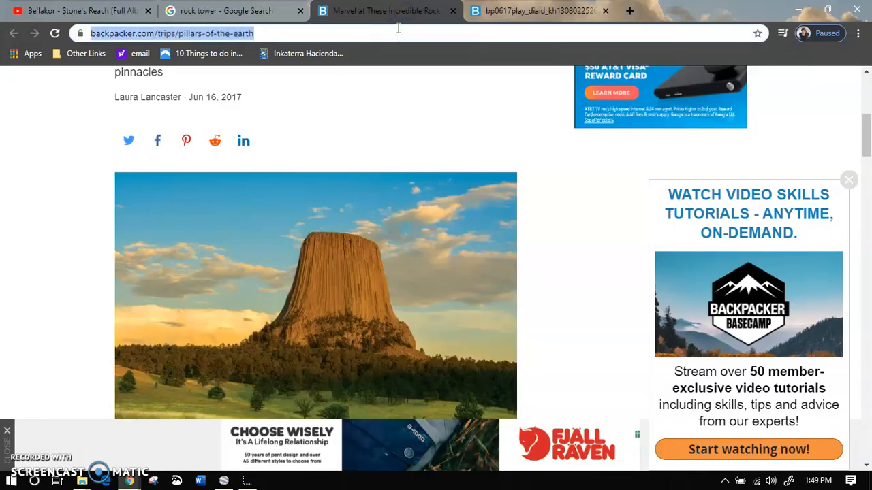
# Step: Switch to Google Earth Pro and insert the copied article address as a link below Image Source in the description
pyautogui.click(223, 481)
pyautogui.click(250, 233)
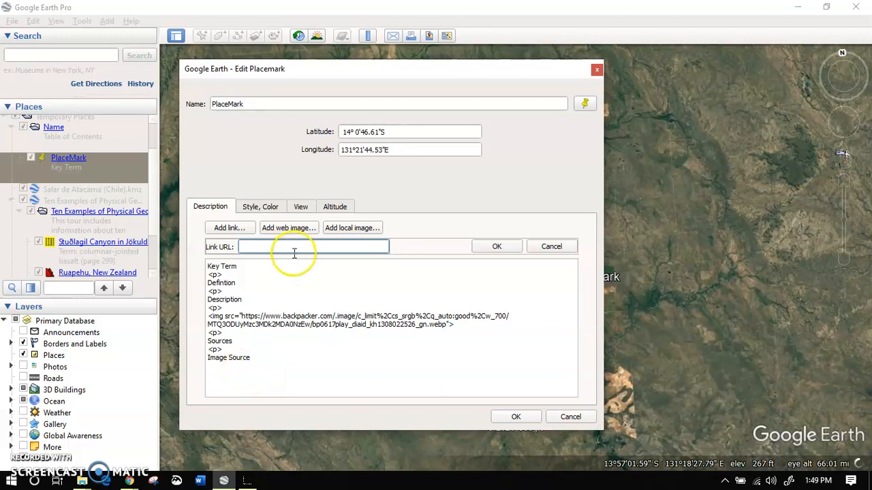
pyautogui.hotkey('ctrl', 'v')
pyautogui.click(504, 250)
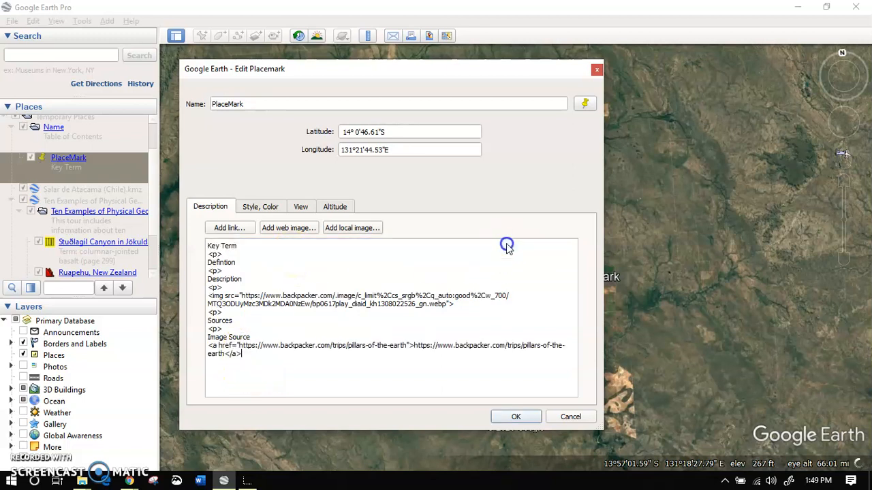
pyautogui.click(271, 362)
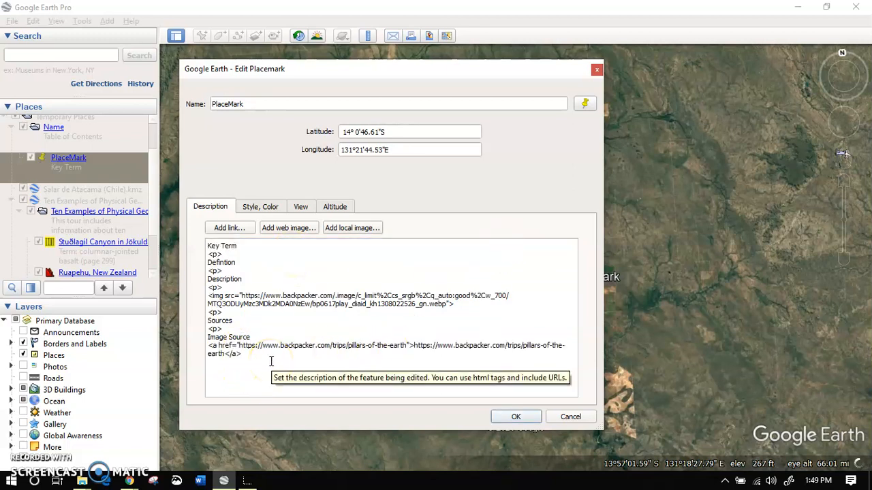
# Step: Save the placemark, view its balloon with the updated description, and close it
pyautogui.click(517, 417)
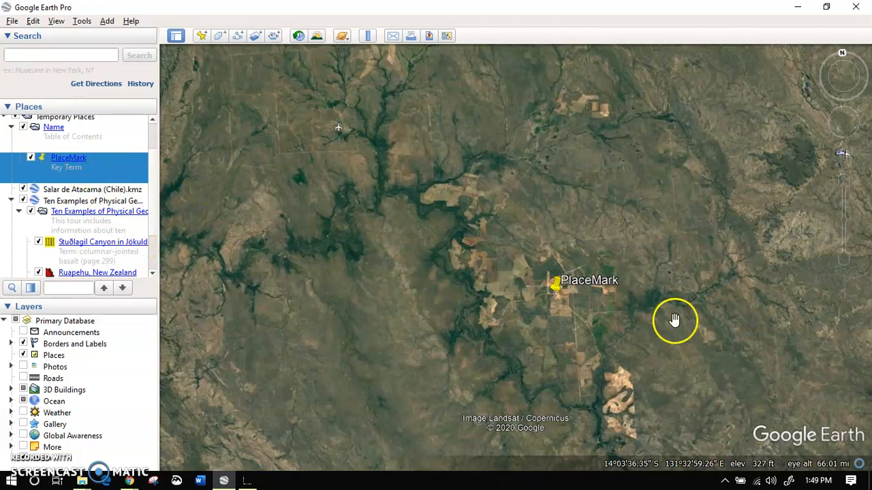
pyautogui.click(557, 281)
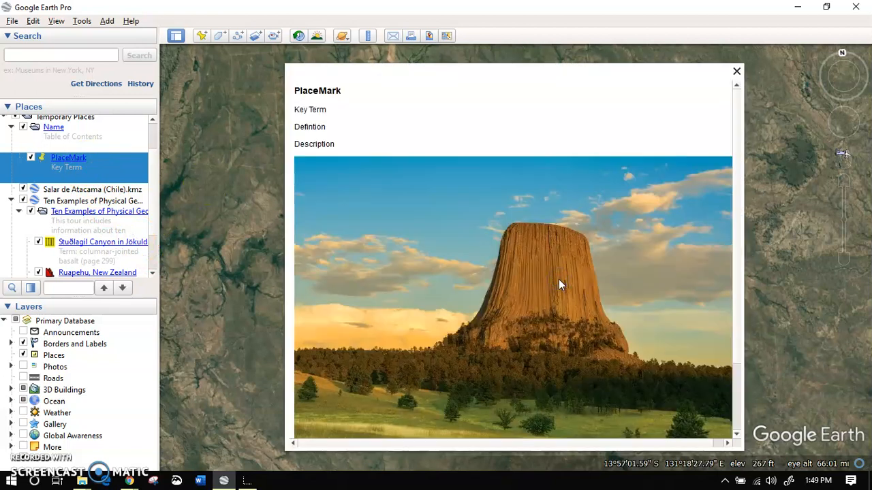
pyautogui.click(164, 196)
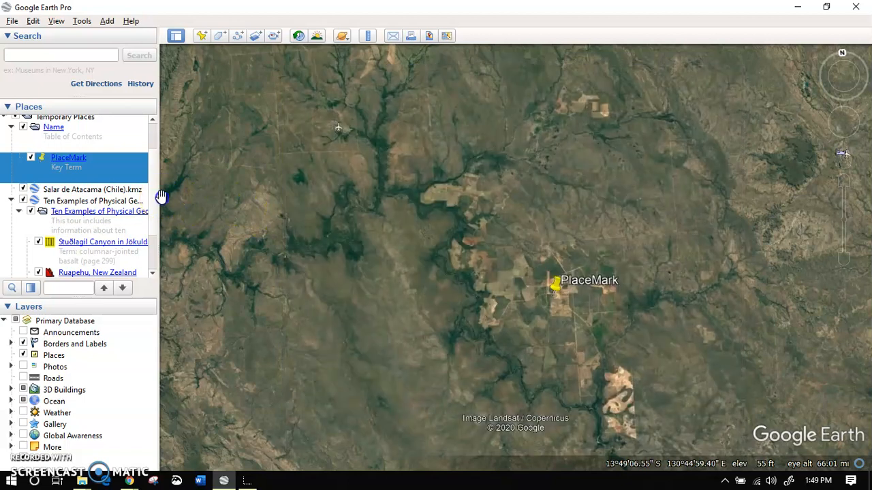
# Step: Open the placemark's properties and change its icon to the orange sun symbol
pyautogui.rightClick(44, 160)
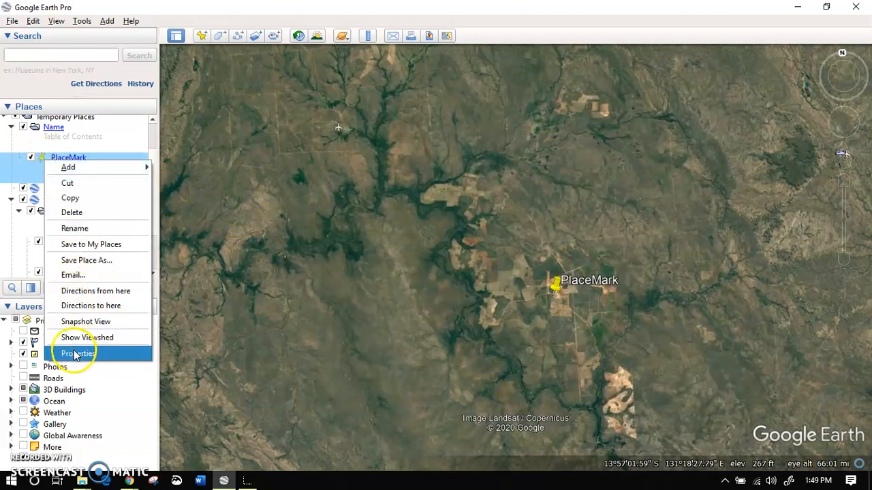
pyautogui.click(77, 354)
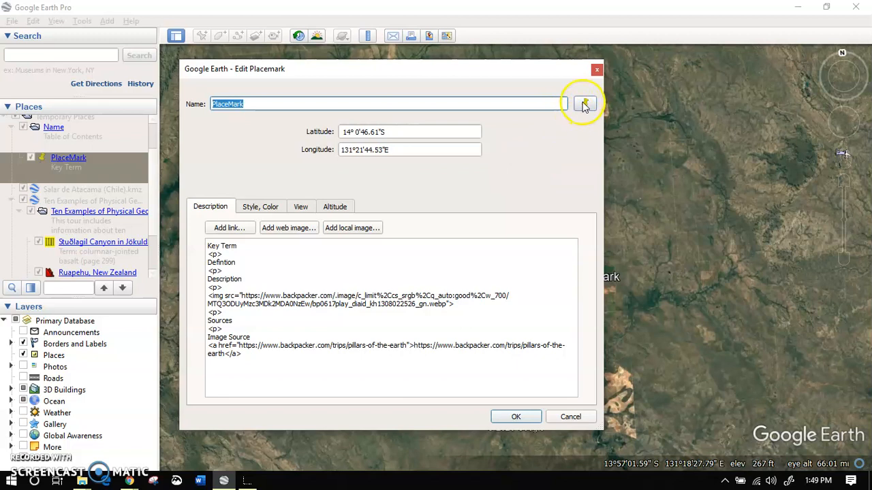
pyautogui.click(583, 103)
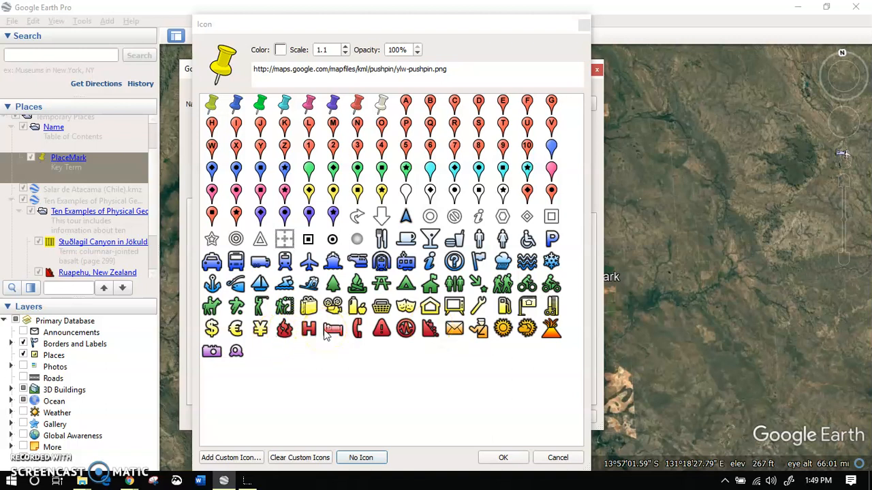
pyautogui.click(502, 329)
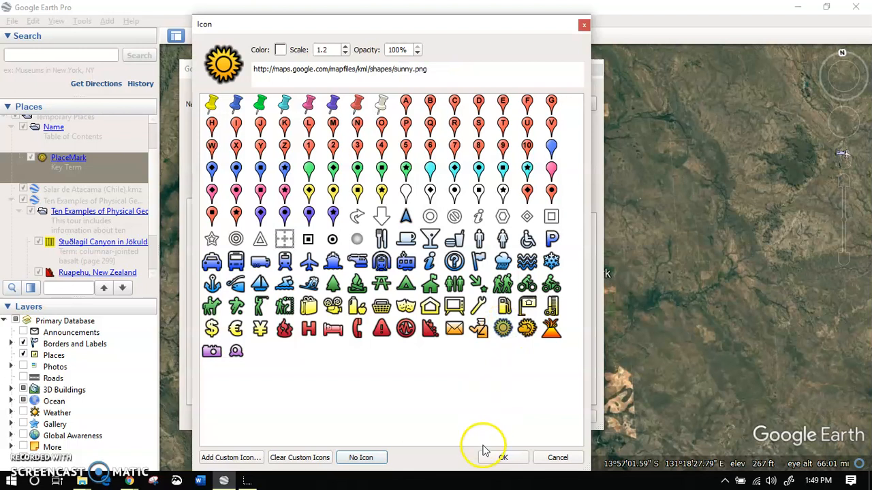
pyautogui.click(500, 457)
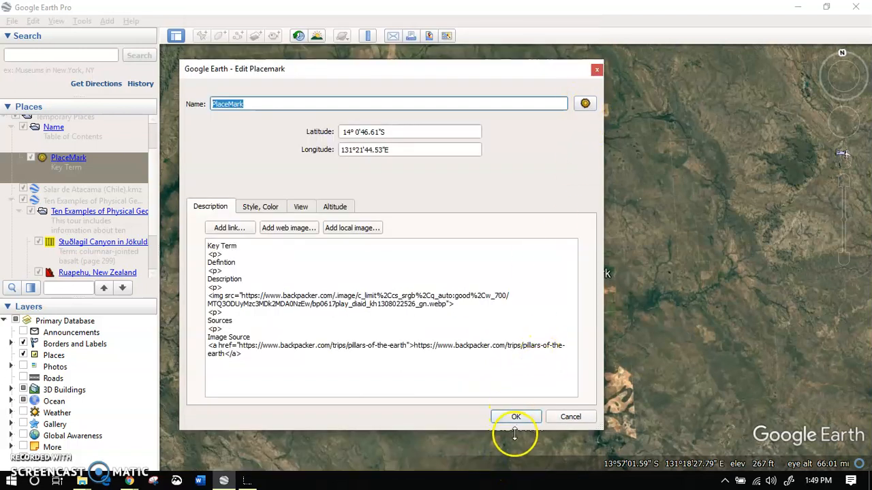
# Step: Rename the placemark NEW NAME SUN and save the changes
pyautogui.write('NEW NAME SUN')
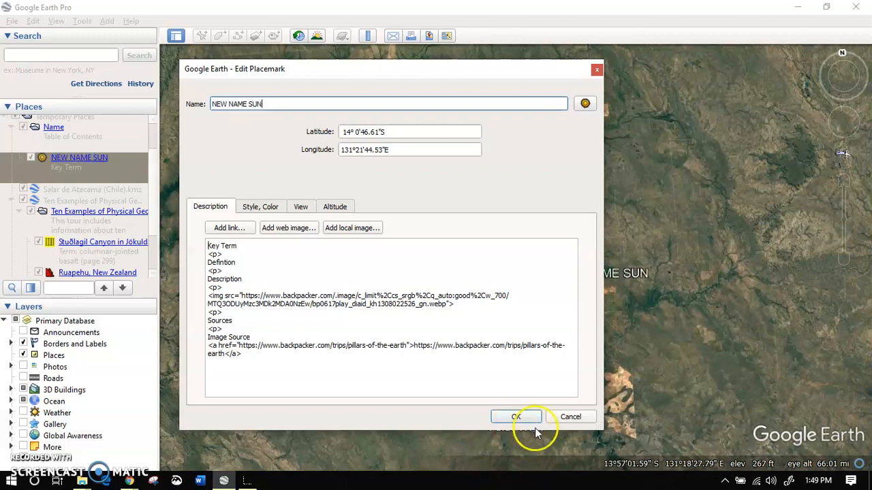
pyautogui.click(533, 417)
pyautogui.click(502, 361)
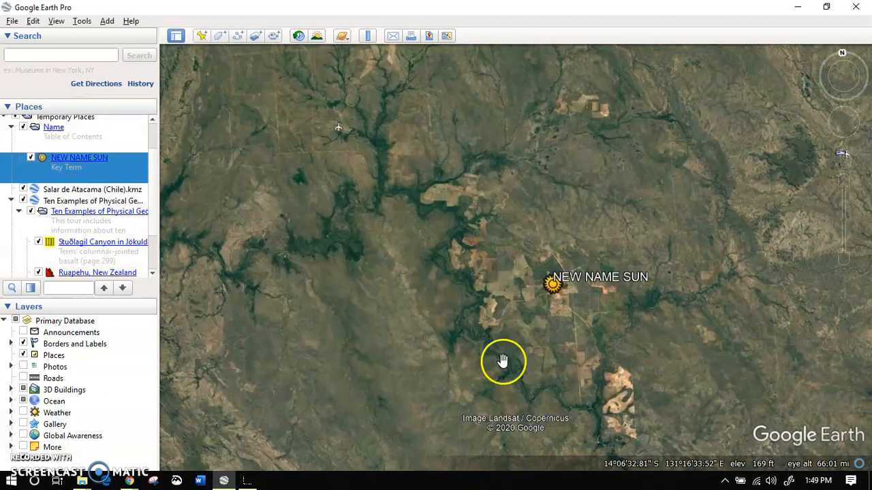
# Step: Open the sun placemark's balloon, examine its title, text and photo, and close it
pyautogui.click(554, 285)
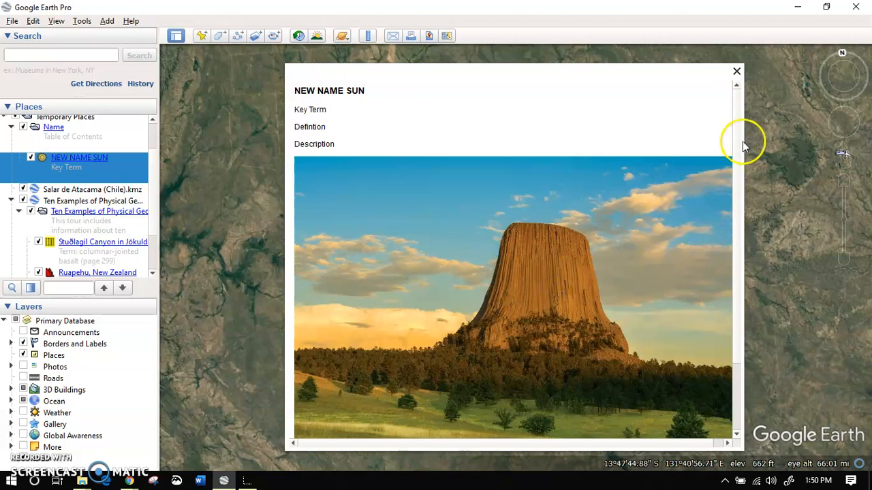
pyautogui.moveTo(739, 139); pyautogui.dragTo(734, 108)
pyautogui.click(540, 188)
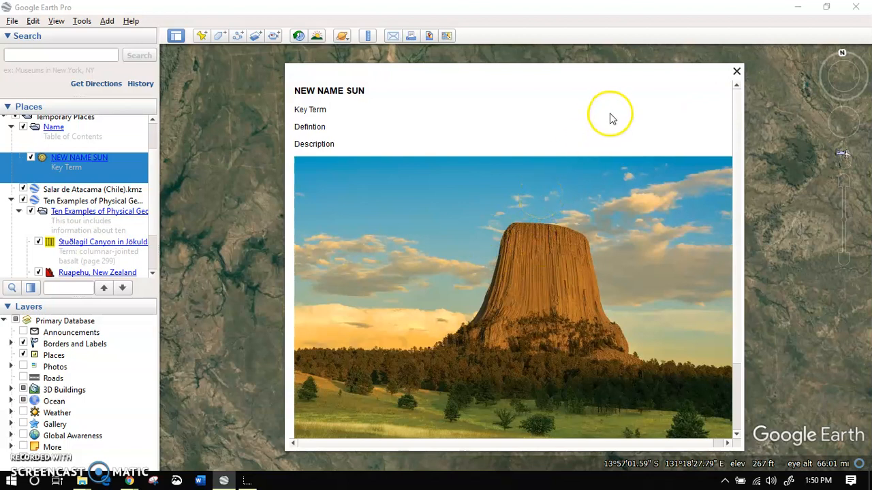
pyautogui.click(229, 214)
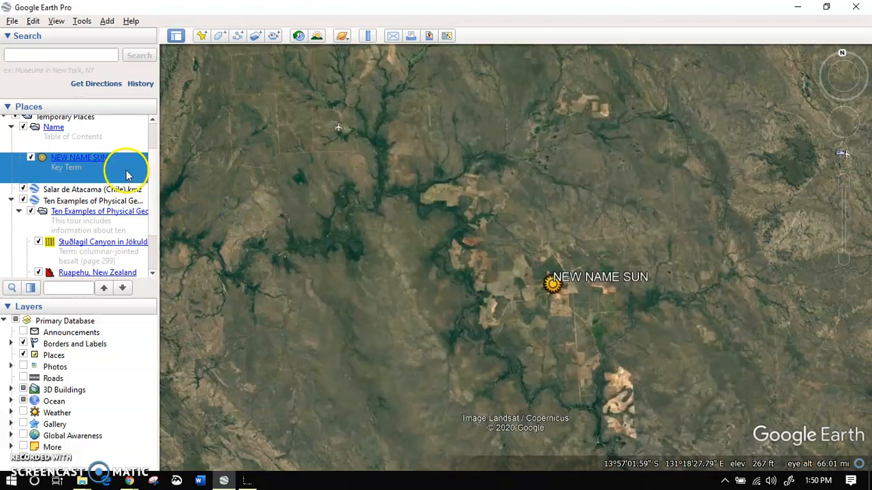
# Step: Reopen the NEW NAME SUN balloon from the places list and look through the listed folders and example stops
pyautogui.click(89, 160)
pyautogui.rightClick(88, 159)
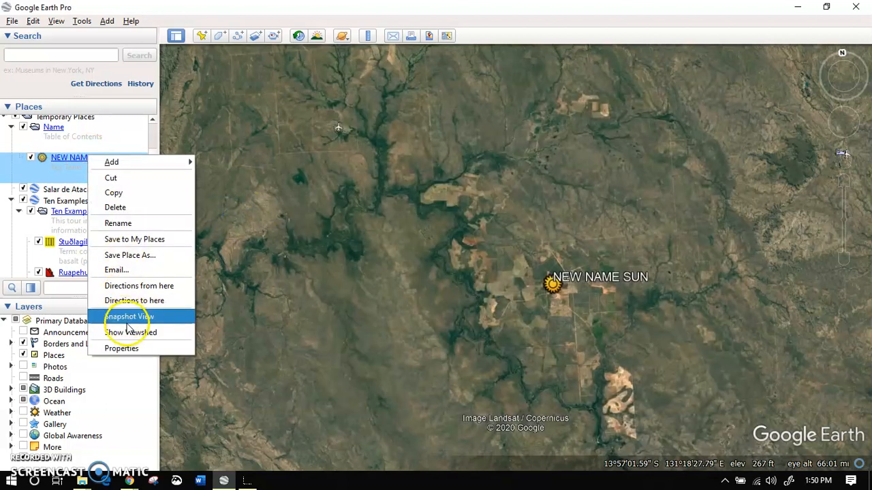
pyautogui.click(68, 159)
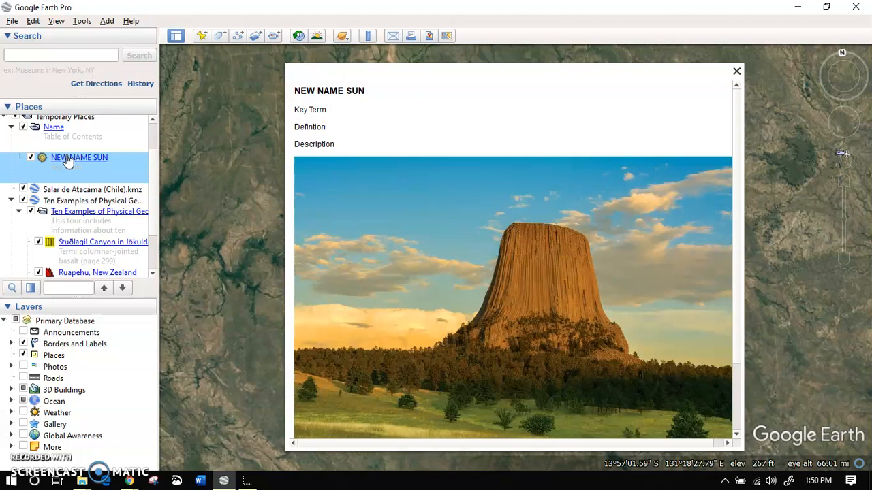
pyautogui.click(55, 139)
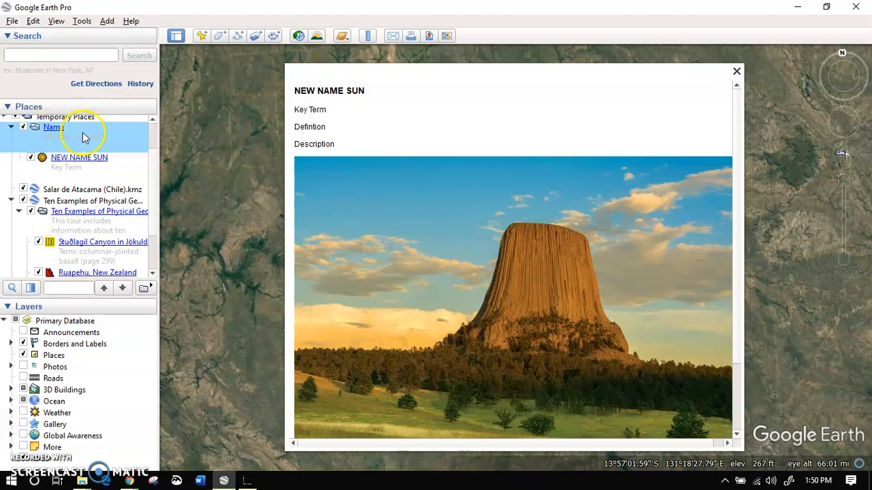
pyautogui.click(153, 142)
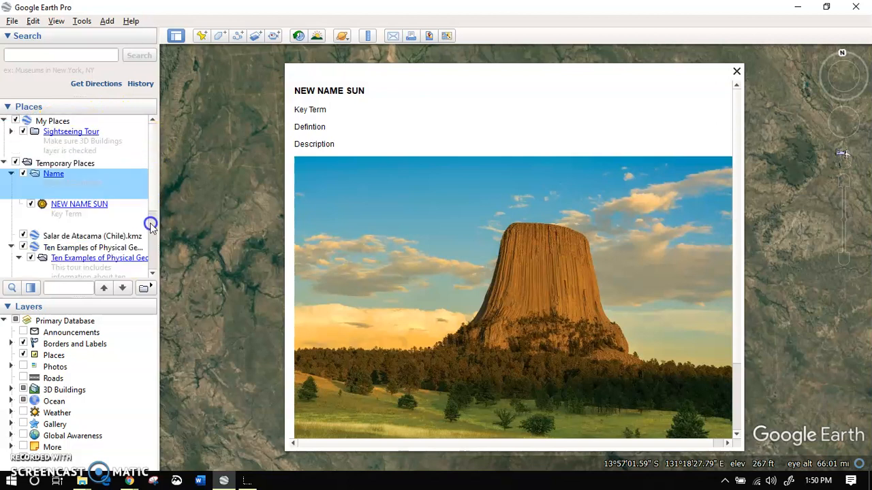
pyautogui.click(150, 255)
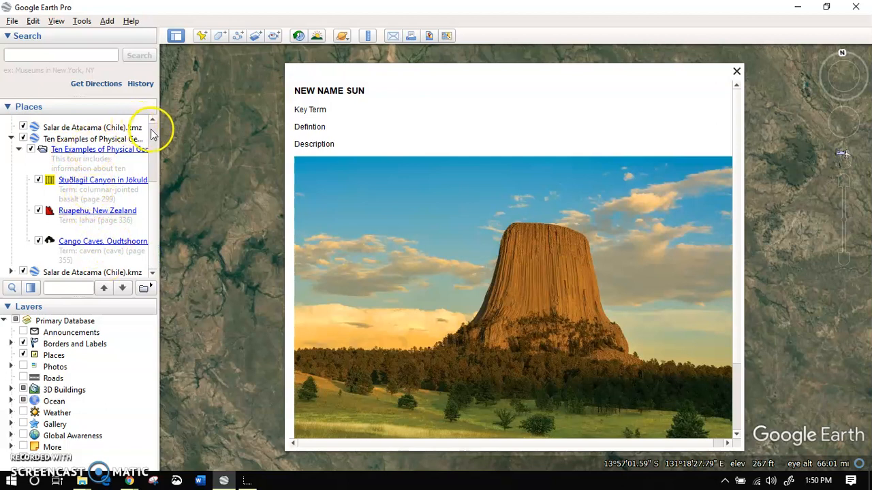
pyautogui.moveTo(152, 134); pyautogui.dragTo(152, 127)
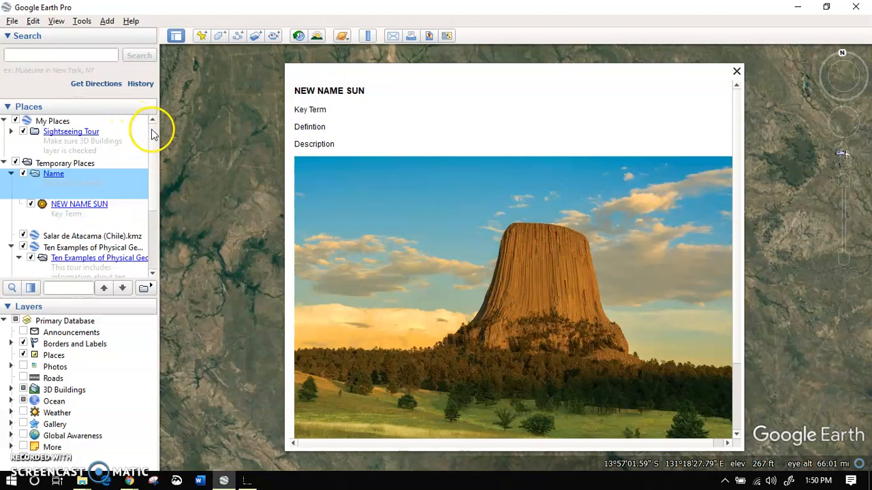
# Step: Save the table-of-contents folder Name to the Desktop as a KMZ file called My Tour
pyautogui.click(58, 175)
pyautogui.rightClick(58, 174)
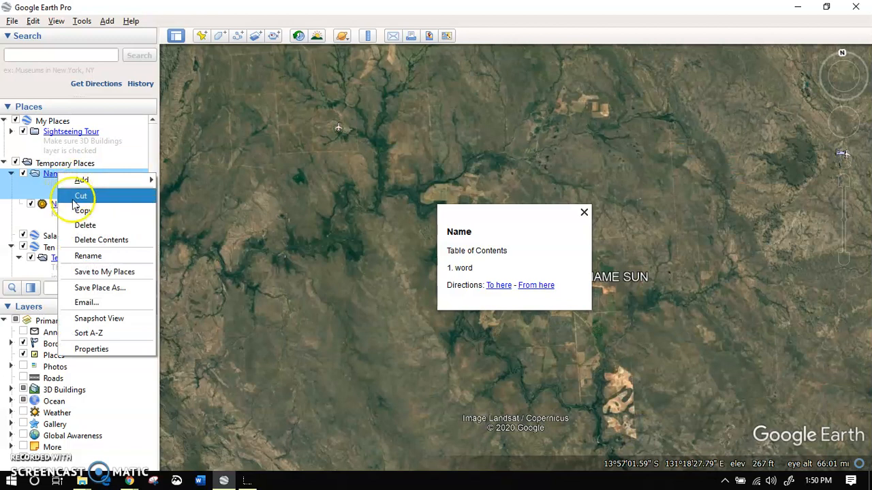
pyautogui.click(92, 288)
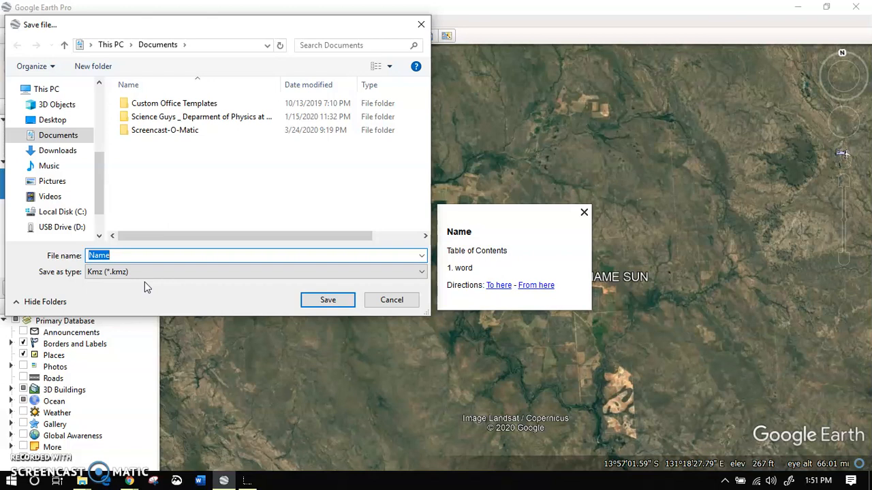
pyautogui.write('My Tour')
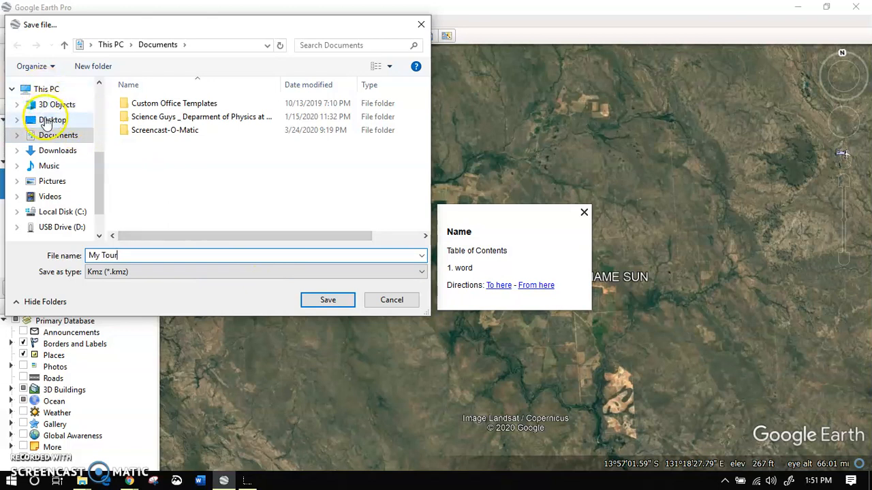
pyautogui.click(49, 119)
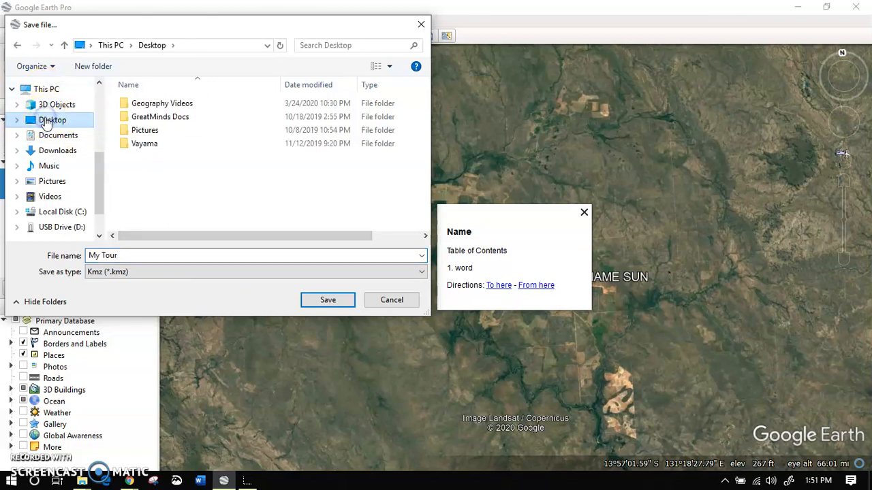
pyautogui.click(321, 303)
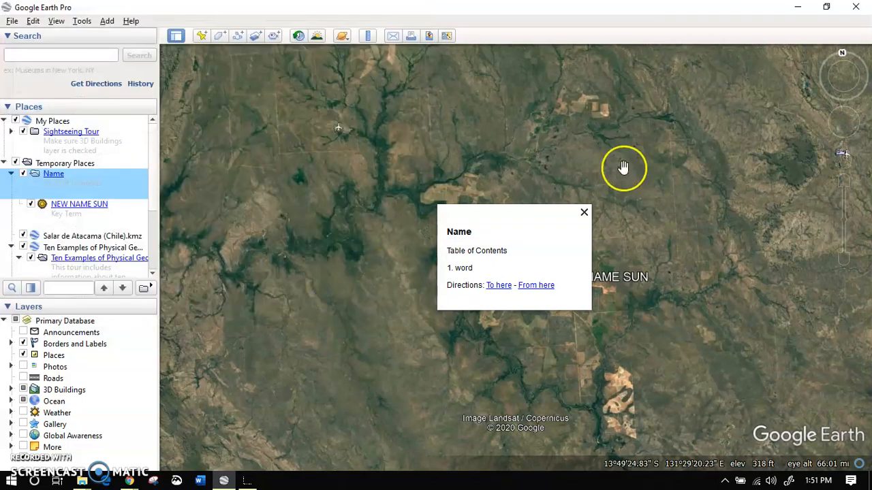
# Step: Minimize the open windows to reveal the desktop and locate the saved My Tour file
pyautogui.click(797, 7)
pyautogui.click(799, 7)
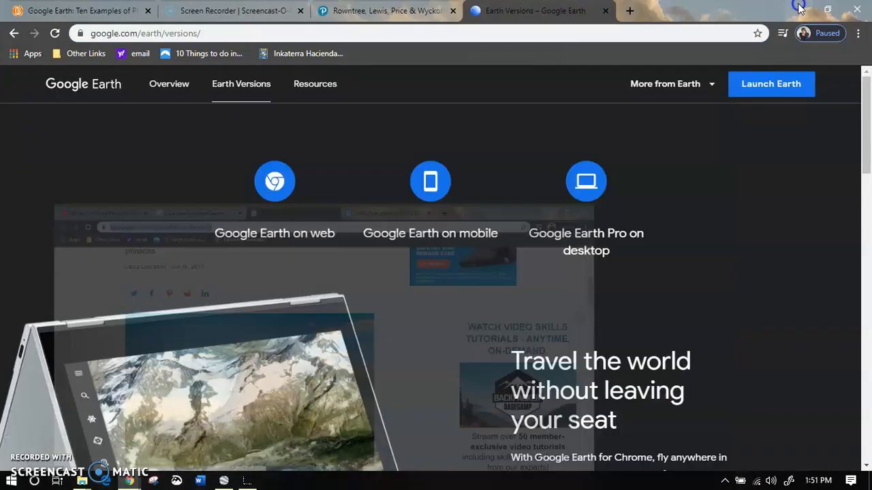
pyautogui.click(800, 7)
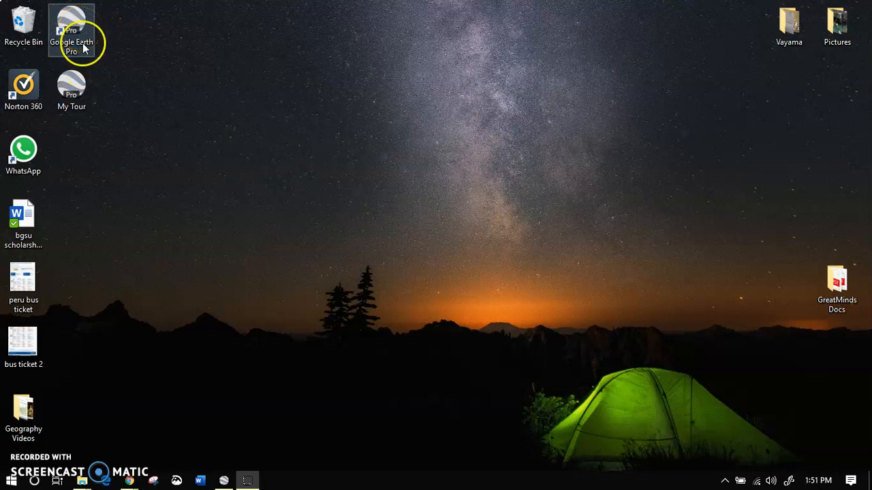
pyautogui.click(81, 87)
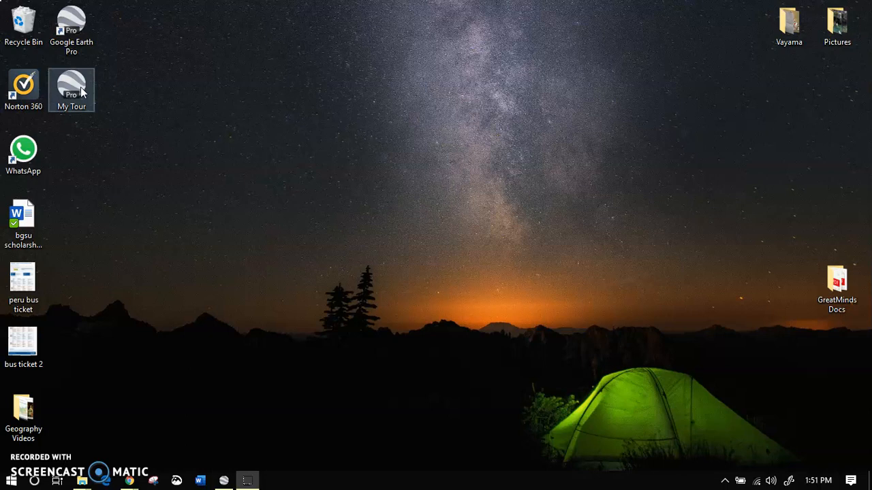
pyautogui.click(187, 232)
pyautogui.click(249, 480)
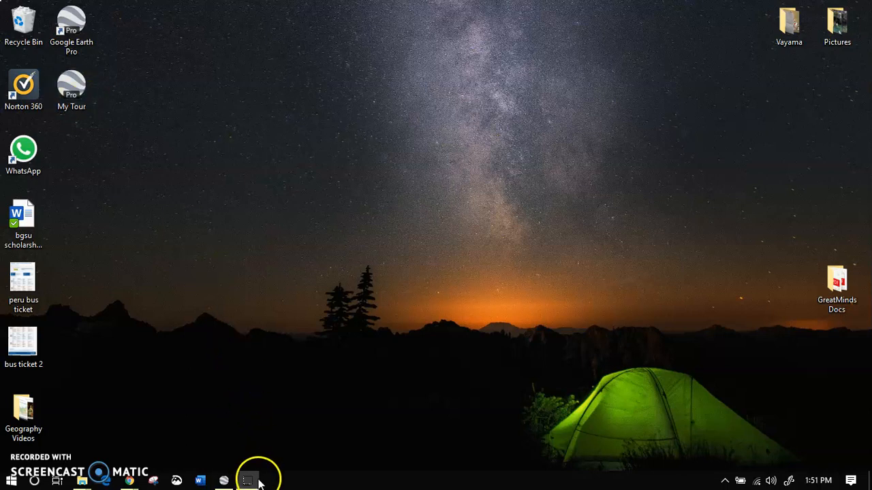